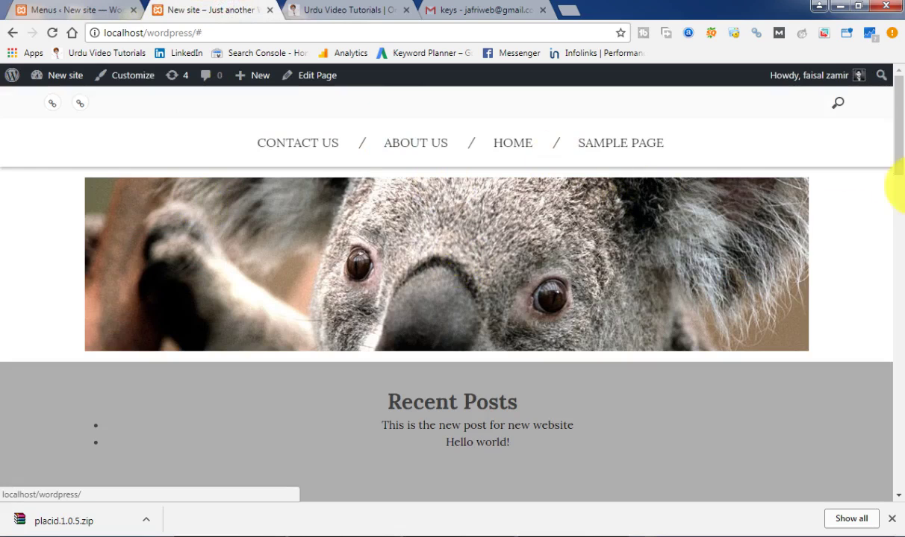
pyautogui.moveTo(900, 105)
pyautogui.mouseDown()
pyautogui.moveTo(896, 299)
pyautogui.moveTo(896, 93)
pyautogui.mouseUp()
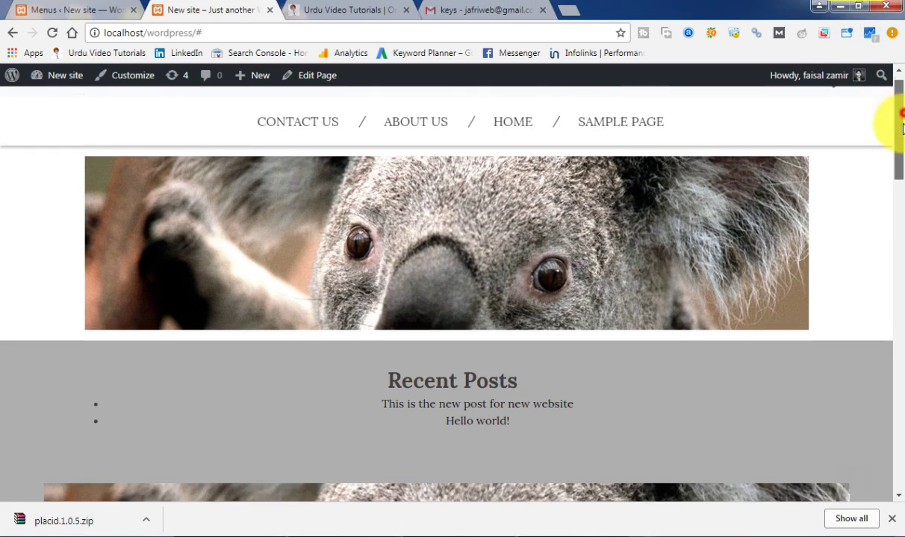
pyautogui.moveTo(899, 112); pyautogui.dragTo(899, 145)
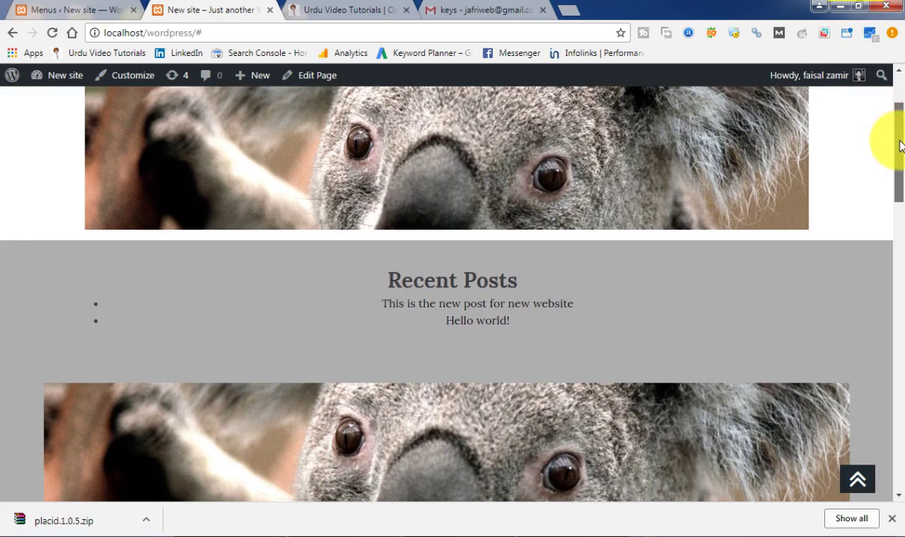
pyautogui.moveTo(899, 146); pyautogui.dragTo(901, 102)
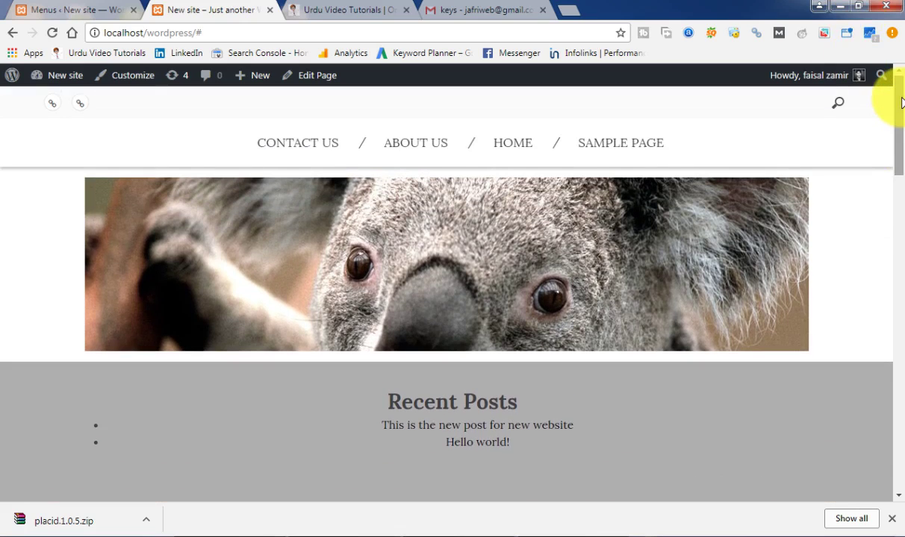
pyautogui.click(841, 8)
pyautogui.rightClick(632, 101)
pyautogui.click(652, 124)
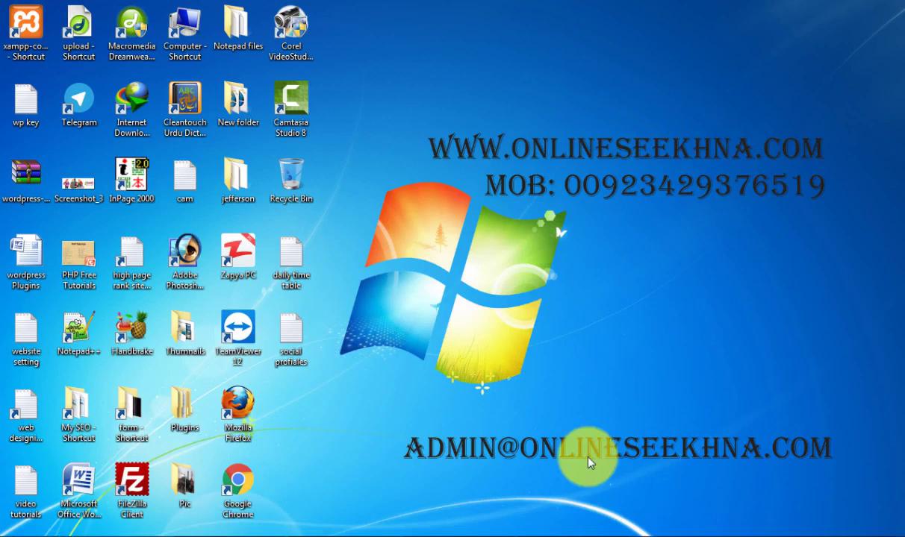
pyautogui.rightClick(437, 267)
pyautogui.click(488, 321)
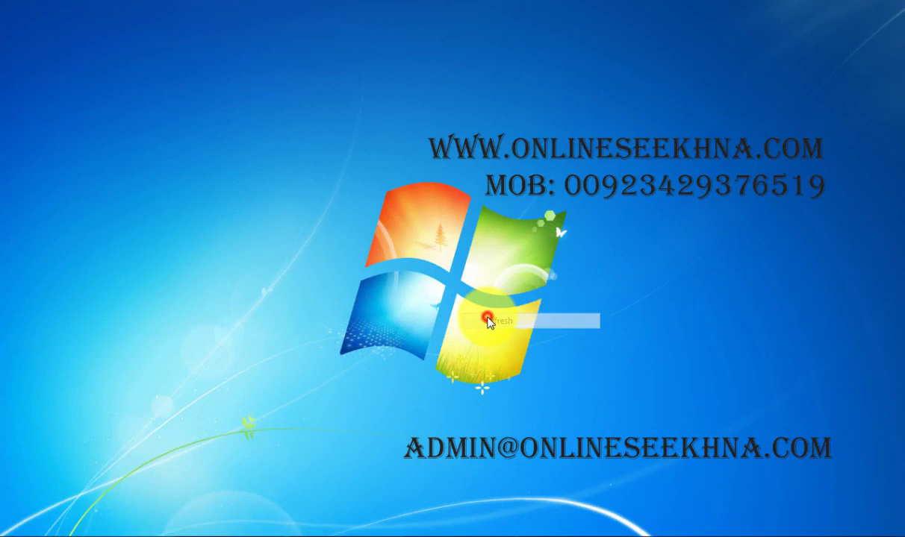
pyautogui.rightClick(412, 255)
pyautogui.click(441, 291)
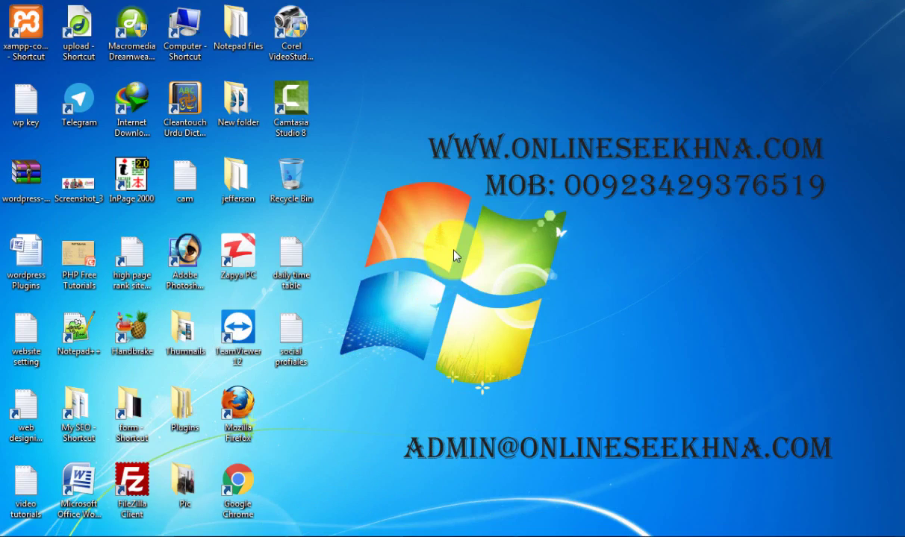
pyautogui.rightClick(463, 250)
pyautogui.click(496, 289)
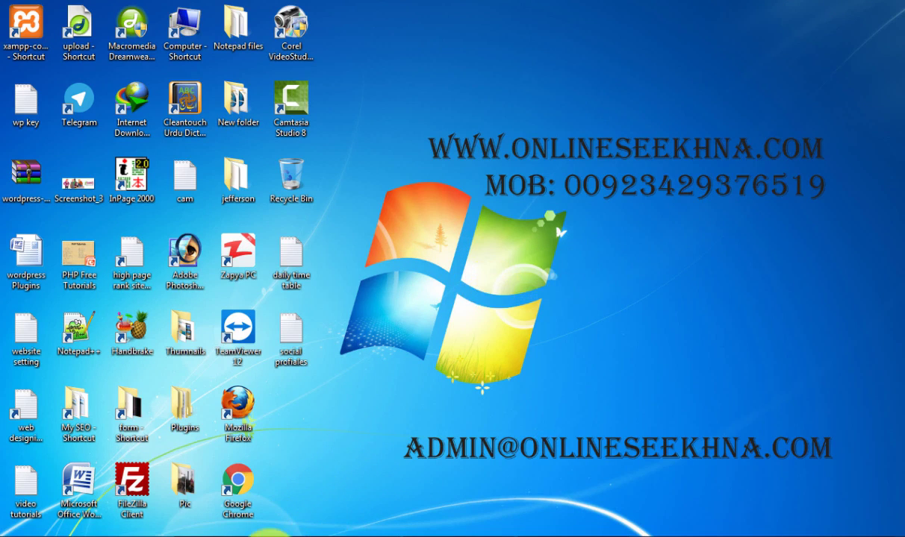
pyautogui.hotkey('alt', 'Tab')
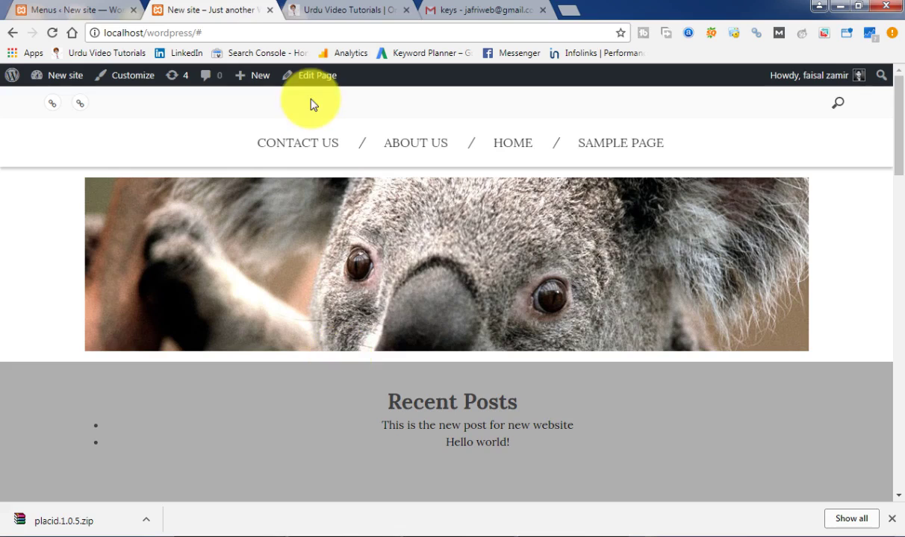
pyautogui.click(230, 34)
pyautogui.click(239, 33)
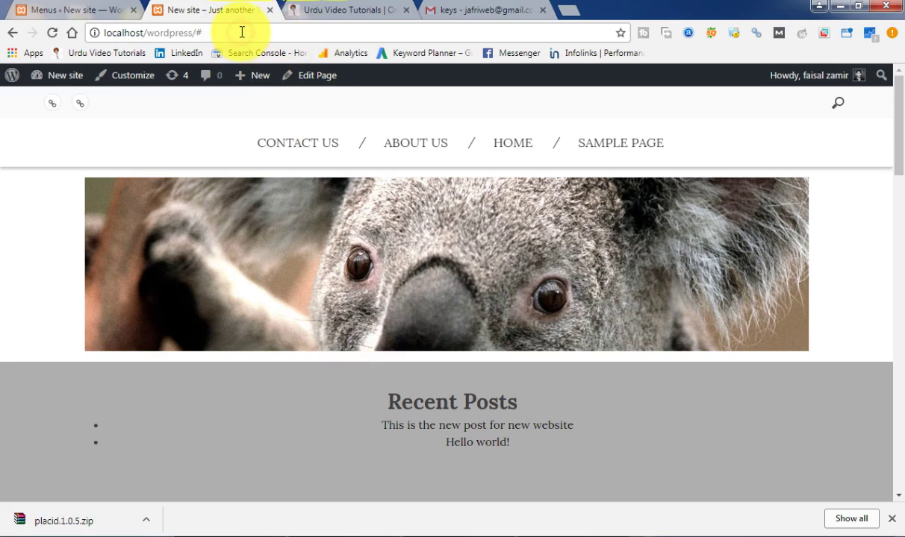
pyautogui.press('BackSpace')
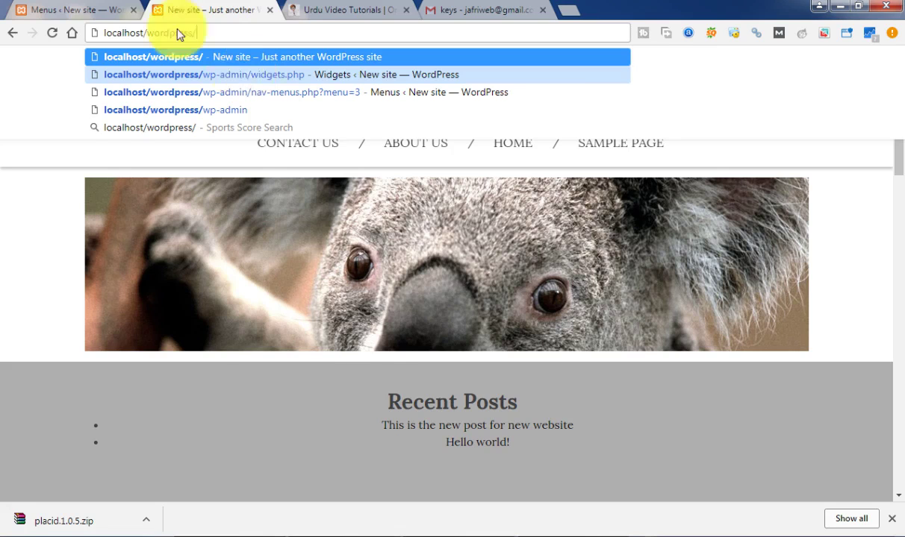
# Open the installed plugins list in the WordPress admin and bring the Akismet Anti-Spam entry into view.
pyautogui.click(28, 8)
pyautogui.moveTo(898, 136); pyautogui.dragTo(884, 147)
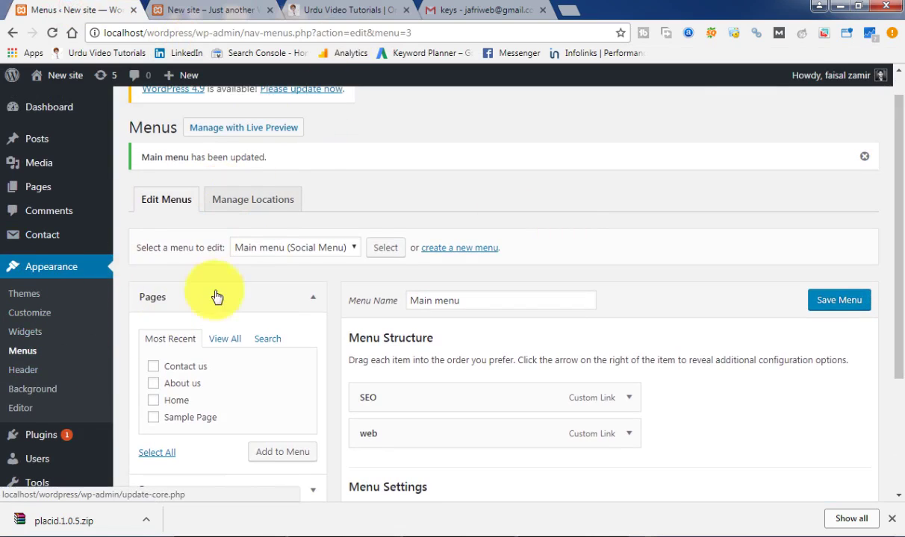
pyautogui.click(58, 437)
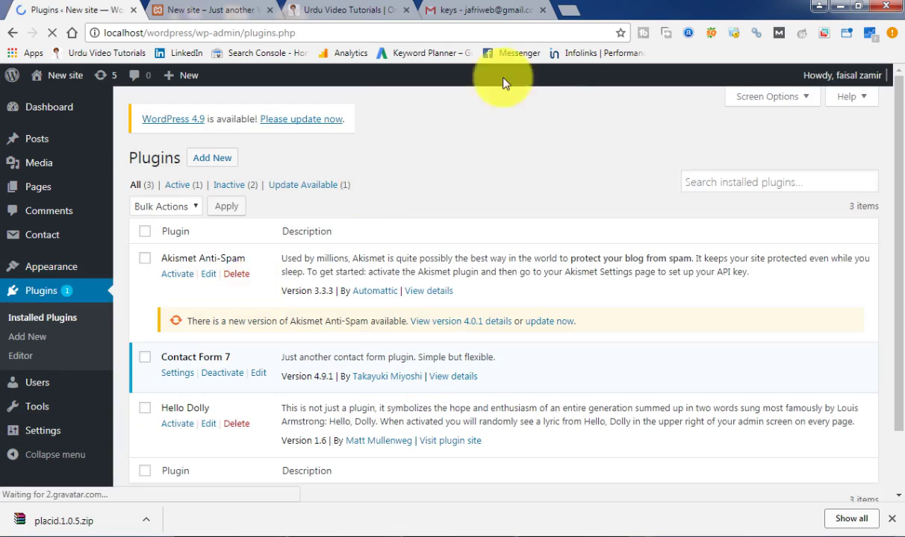
pyautogui.moveTo(900, 131); pyautogui.dragTo(887, 152)
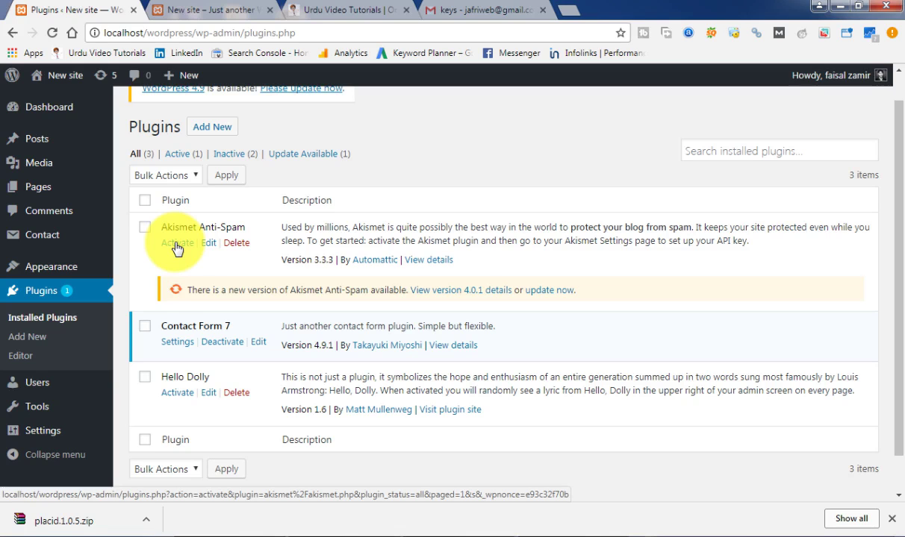
pyautogui.click(216, 9)
pyautogui.click(898, 186)
pyautogui.scroll(-7, 899, 306)
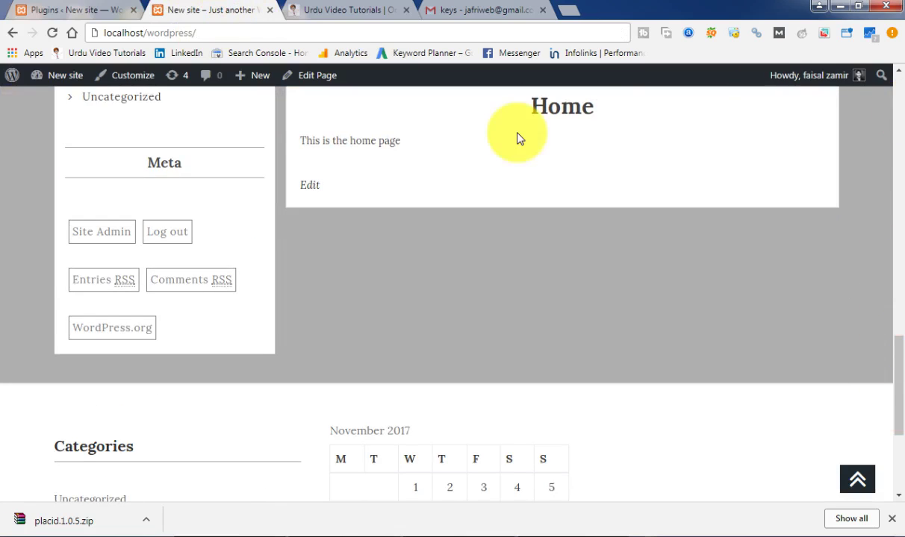
pyautogui.click(67, 9)
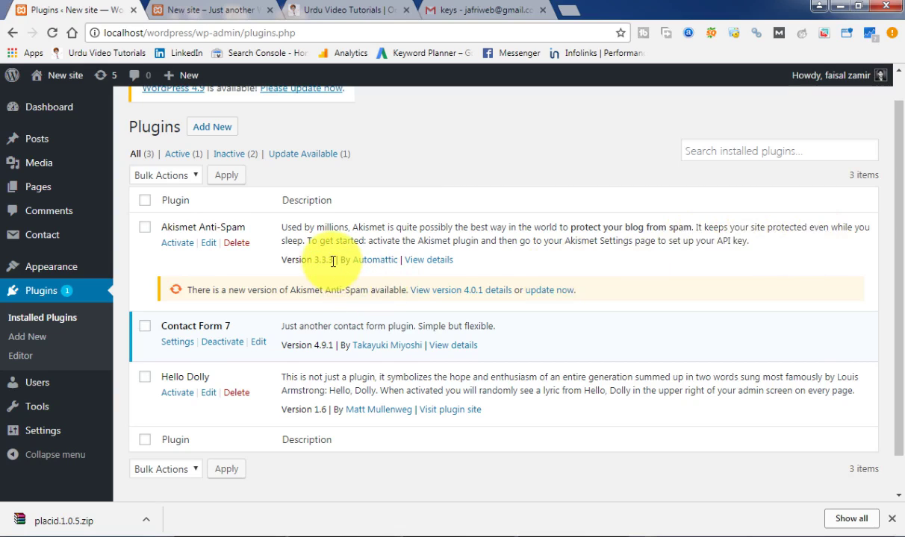
# Activate the Akismet Anti-Spam plugin and request an Akismet API key through its account setup.
pyautogui.click(181, 246)
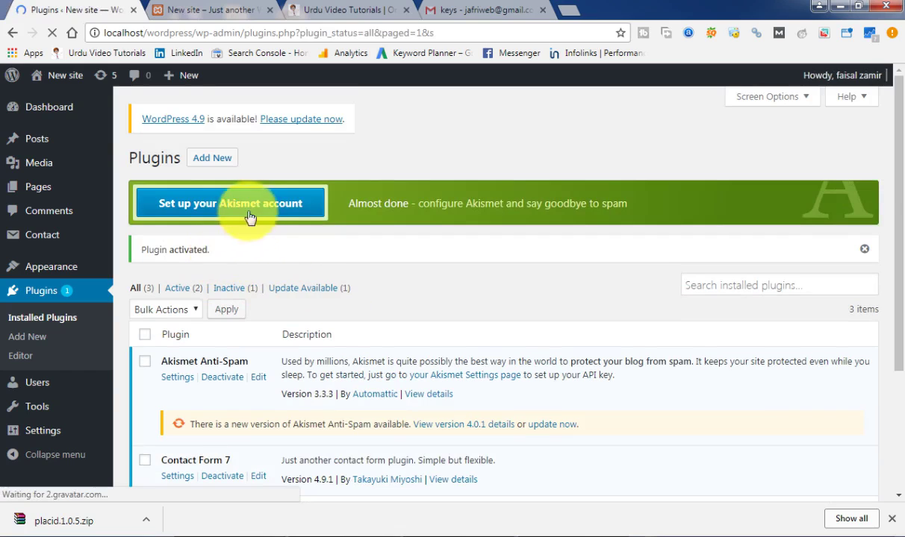
pyautogui.click(246, 205)
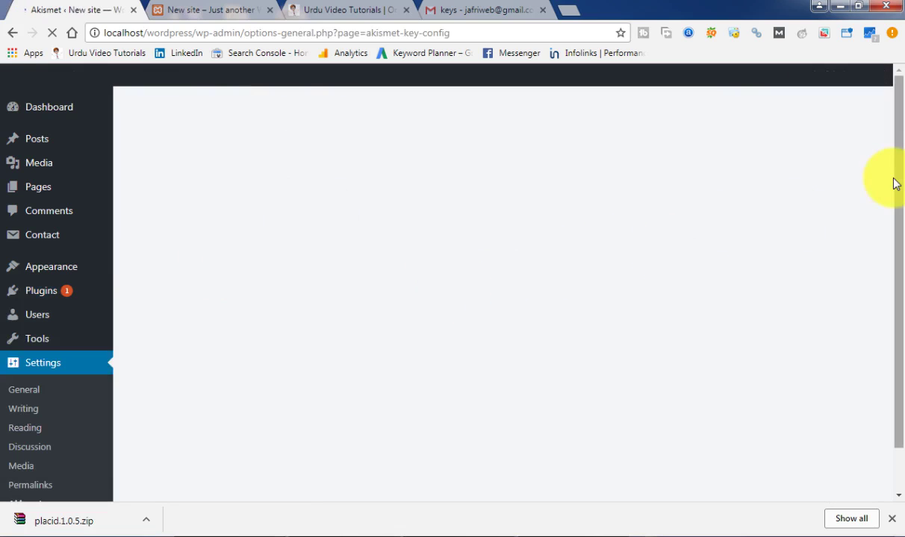
pyautogui.scroll(-2, 892, 182)
pyautogui.moveTo(899, 191); pyautogui.dragTo(896, 169)
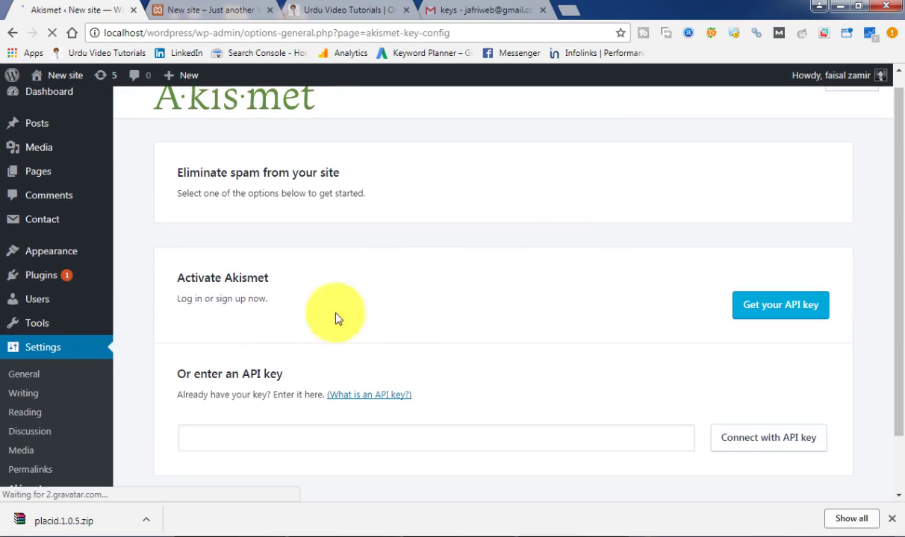
pyautogui.click(790, 313)
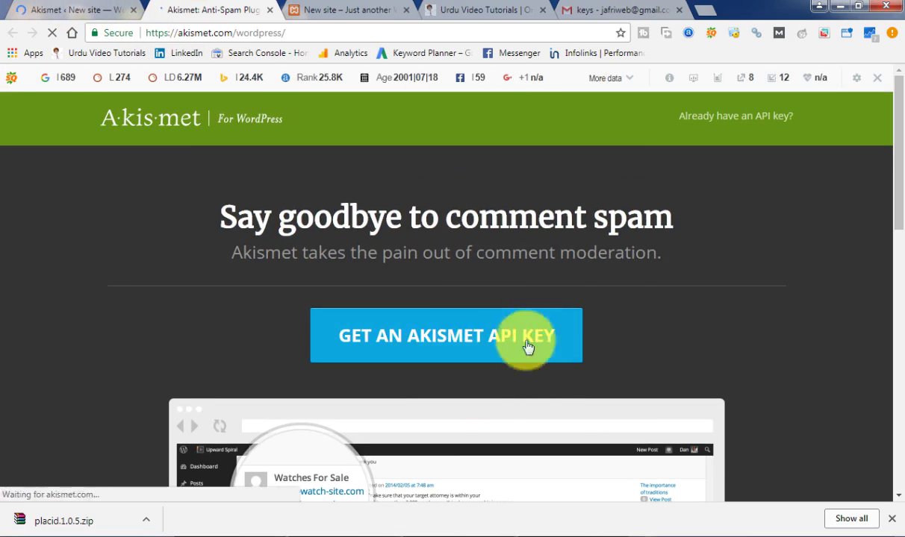
pyautogui.click(485, 350)
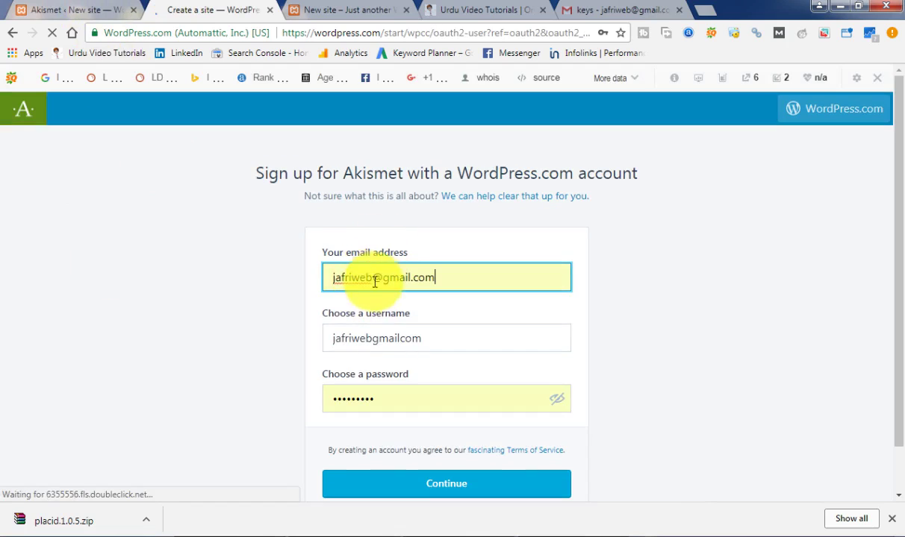
# Try to sign up for Akismet by creating a WordPress.com account with the prefilled email address and username.
pyautogui.click(400, 483)
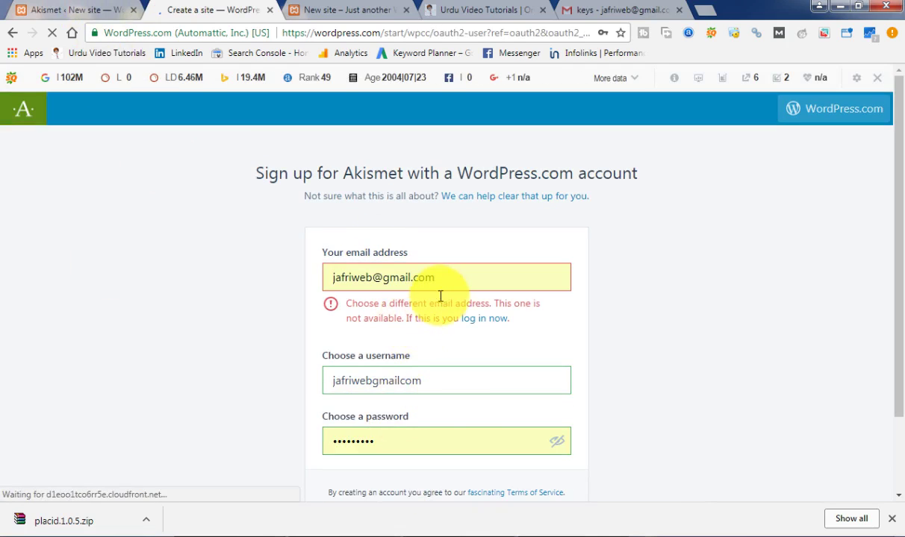
pyautogui.click(492, 319)
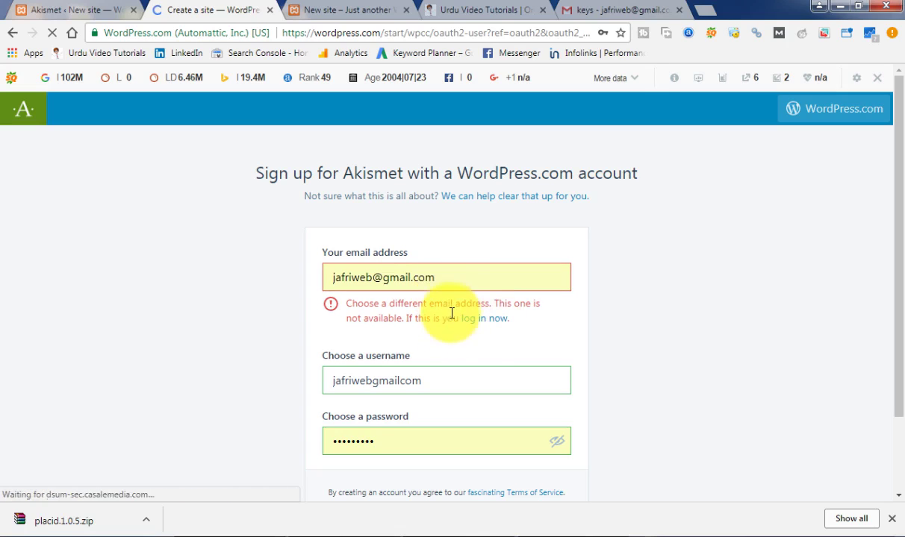
pyautogui.click(454, 280)
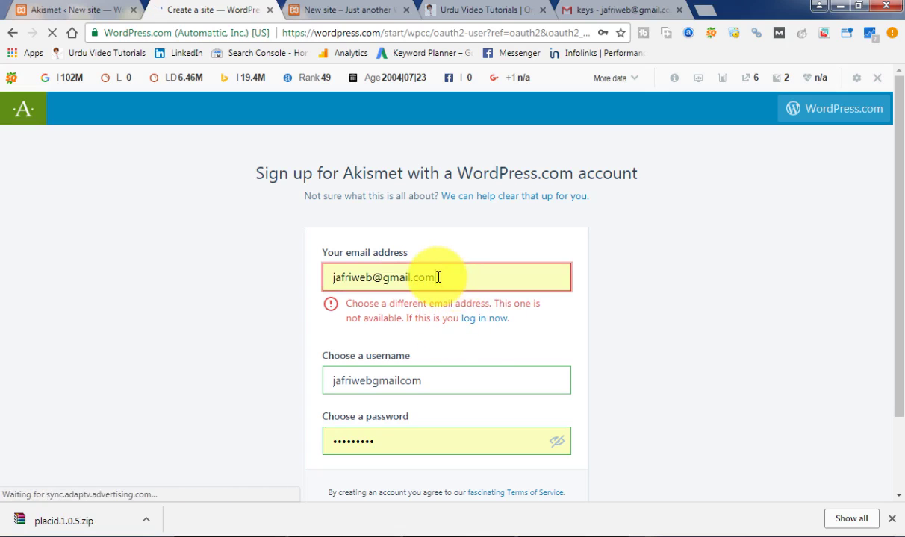
pyautogui.click(701, 325)
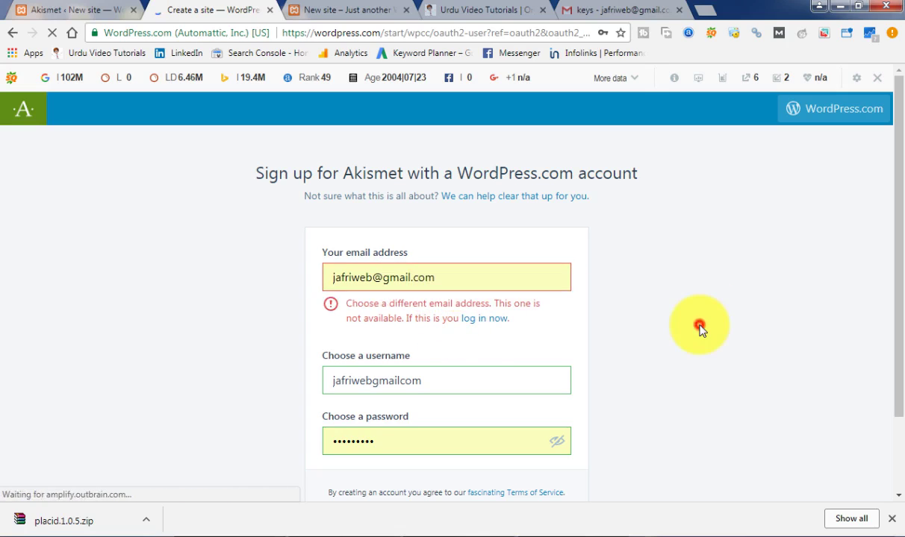
pyautogui.click(467, 379)
pyautogui.click(404, 385)
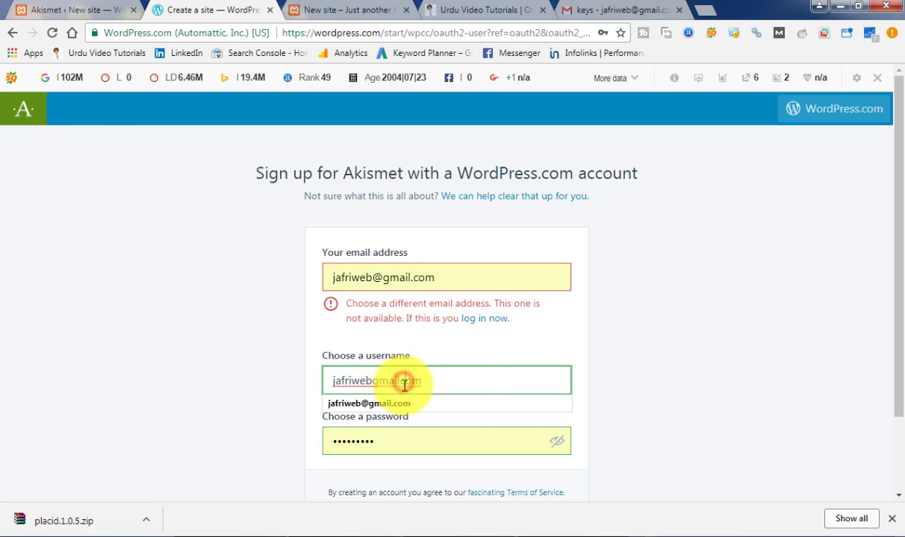
pyautogui.click(400, 404)
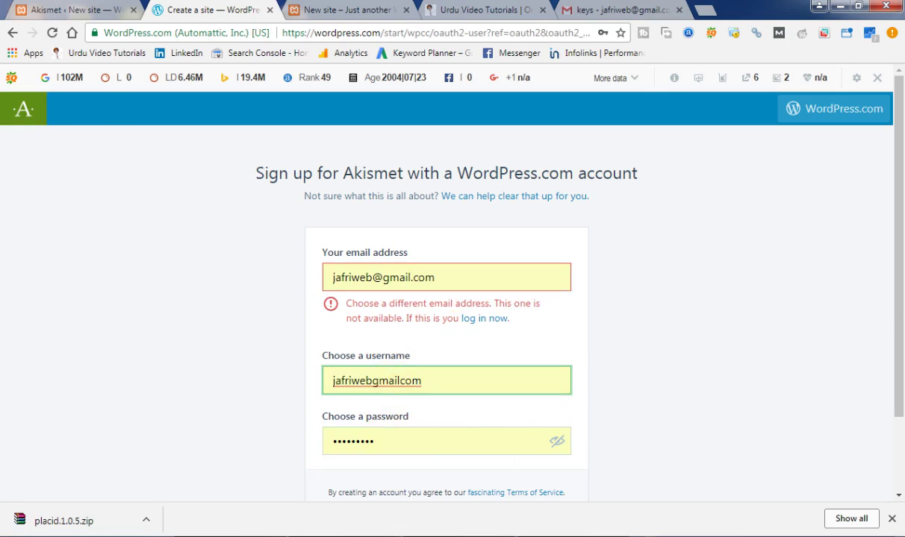
pyautogui.scroll(-2, 895, 321)
pyautogui.click(441, 436)
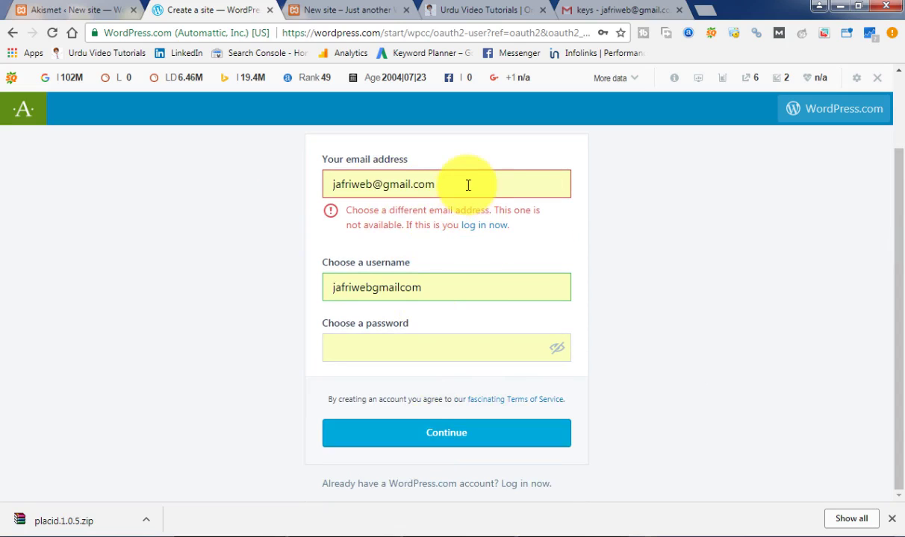
pyautogui.moveTo(445, 185); pyautogui.dragTo(326, 186)
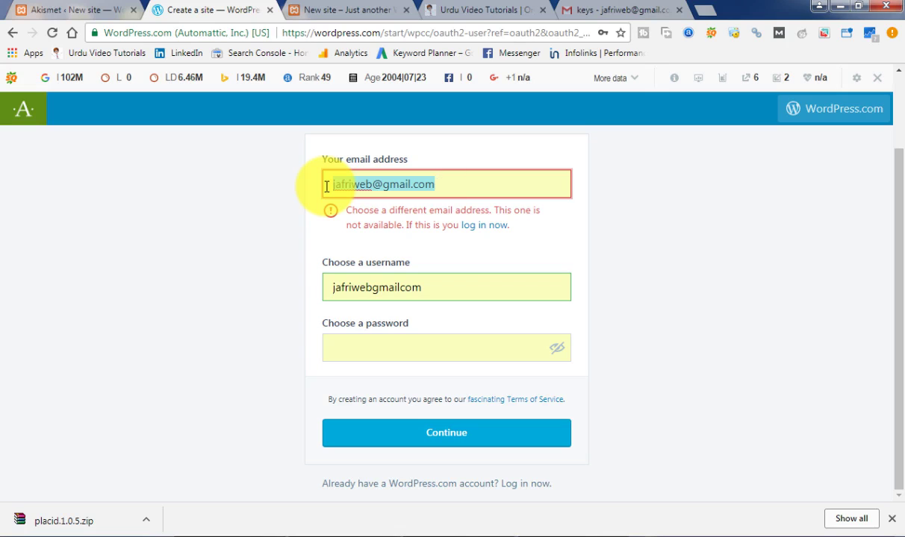
pyautogui.click(773, 224)
pyautogui.moveTo(895, 177); pyautogui.dragTo(892, 125)
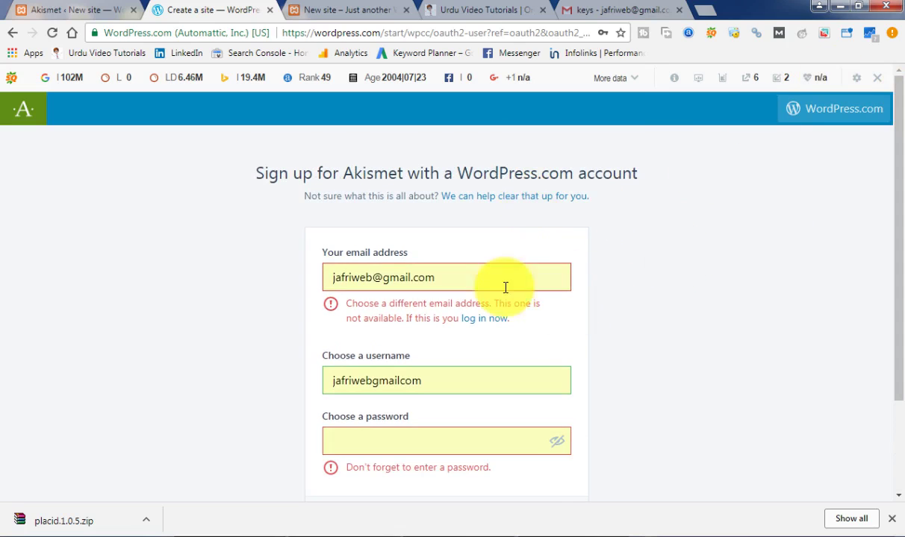
# Log in to Akismet with the existing WordPress.com account using the saved credentials.
pyautogui.click(478, 318)
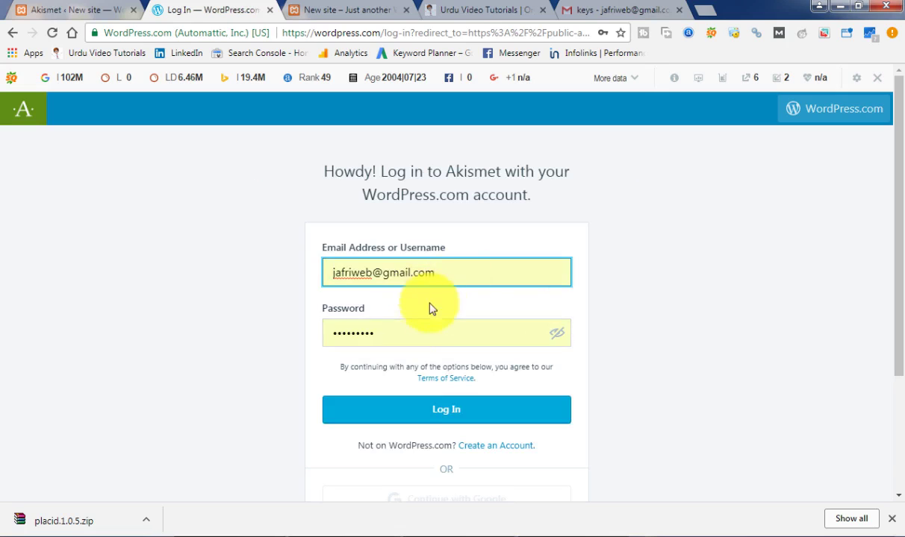
pyautogui.click(409, 416)
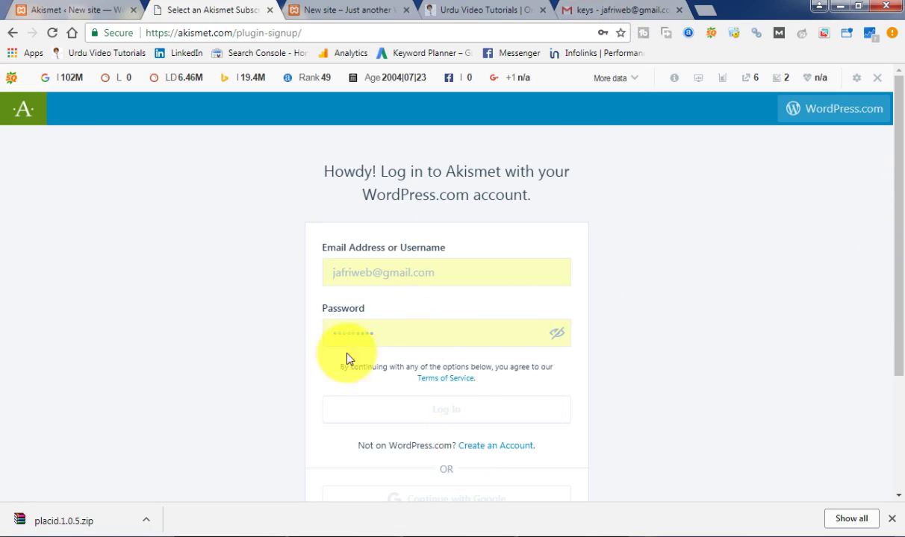
pyautogui.click(58, 9)
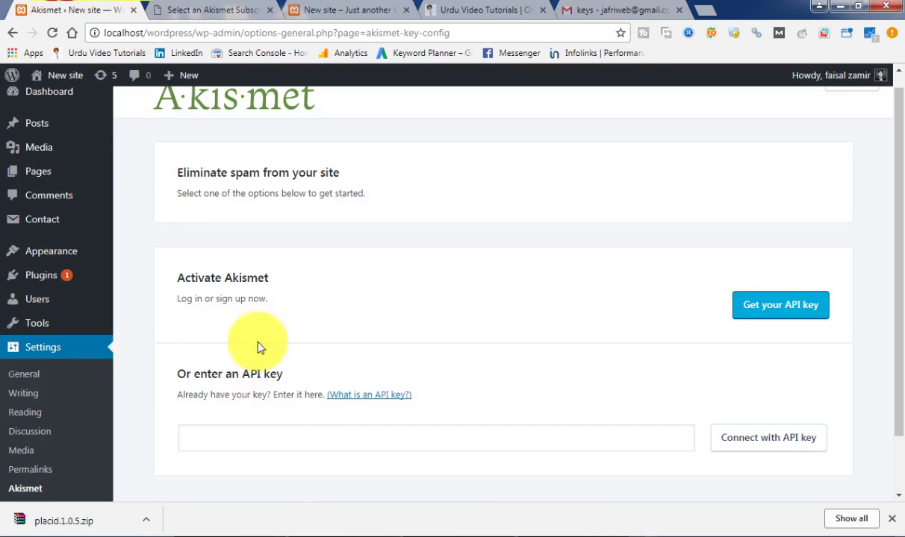
pyautogui.click(248, 440)
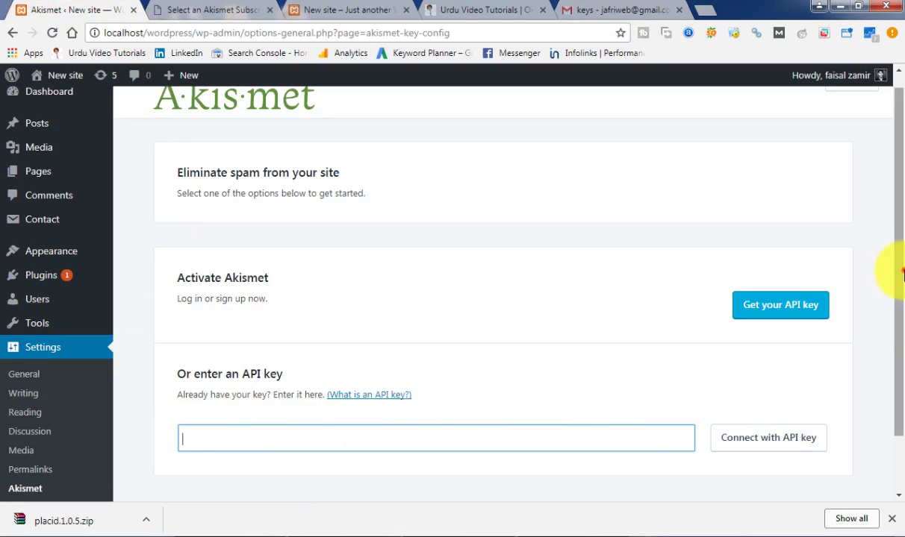
pyautogui.moveTo(900, 274); pyautogui.dragTo(894, 347)
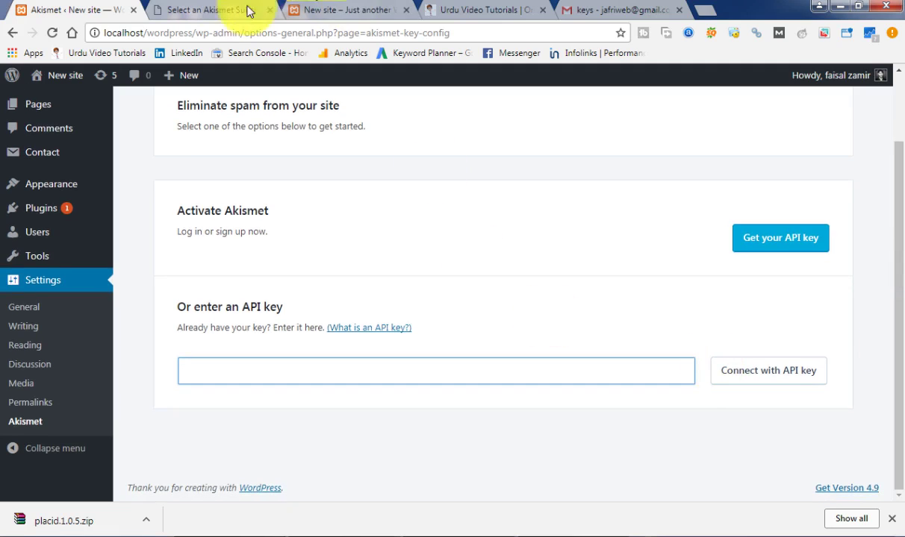
pyautogui.click(205, 10)
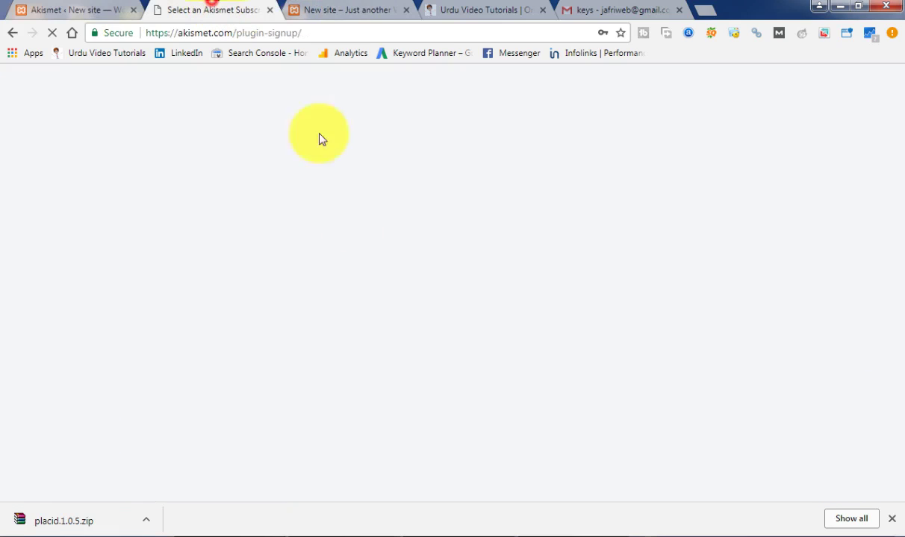
# Choose the Akismet Personal plan, set its price to $0 per year and try to continue with the subscription.
pyautogui.click(333, 35)
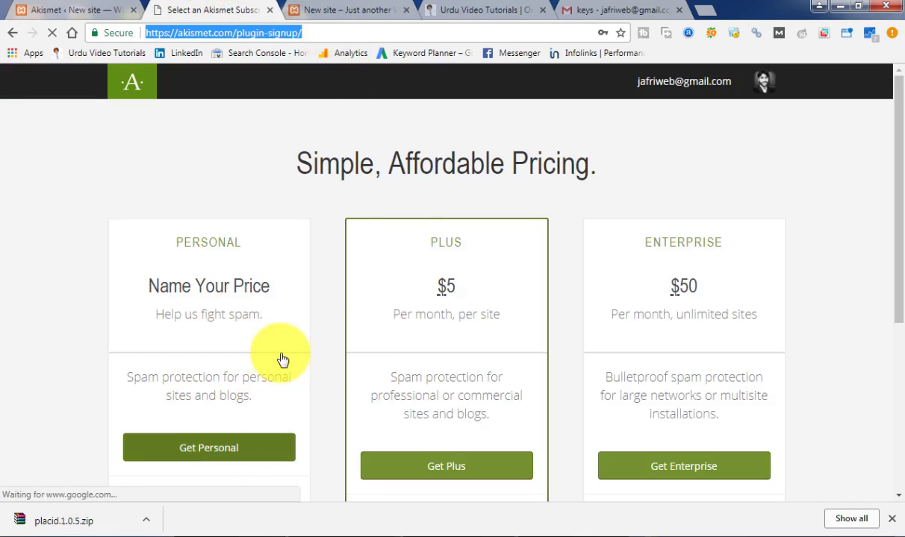
pyautogui.click(212, 470)
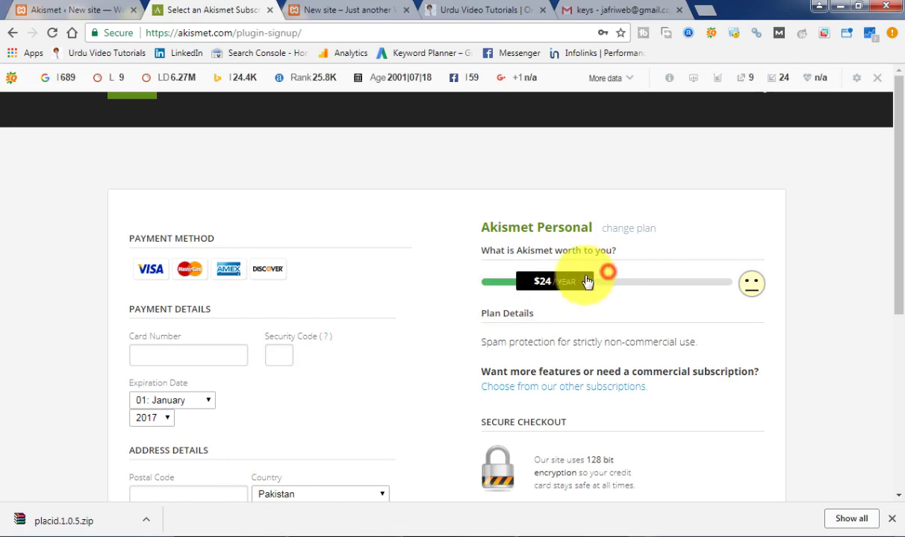
pyautogui.moveTo(593, 282); pyautogui.dragTo(461, 281)
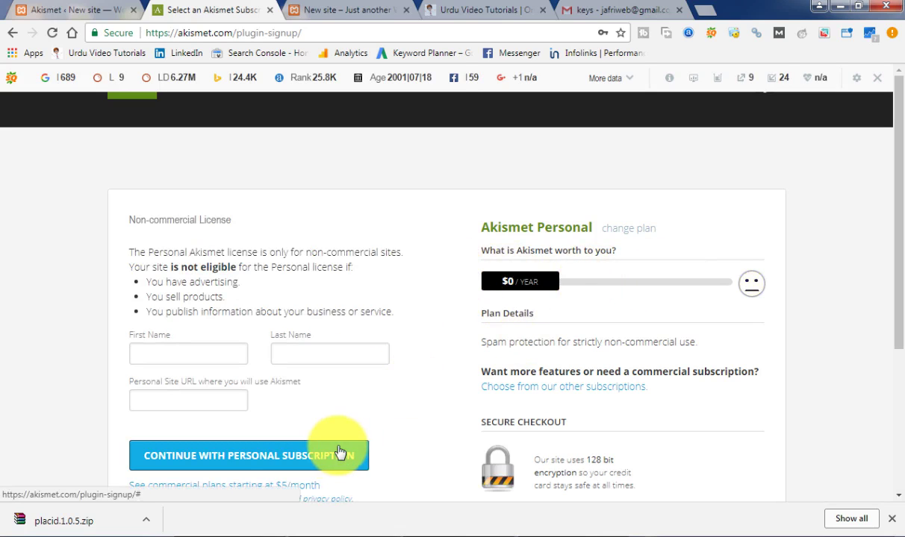
pyautogui.click(292, 455)
pyautogui.scroll(-1, 888, 252)
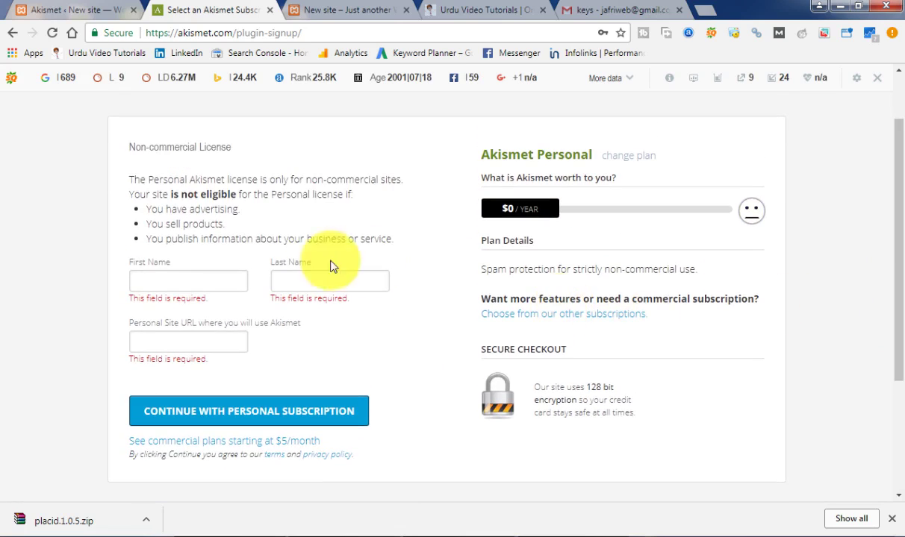
# Fill in the first name, last name and onlineseekhna site URL, and continue with the personal subscription.
pyautogui.click(200, 279)
pyautogui.write('F')
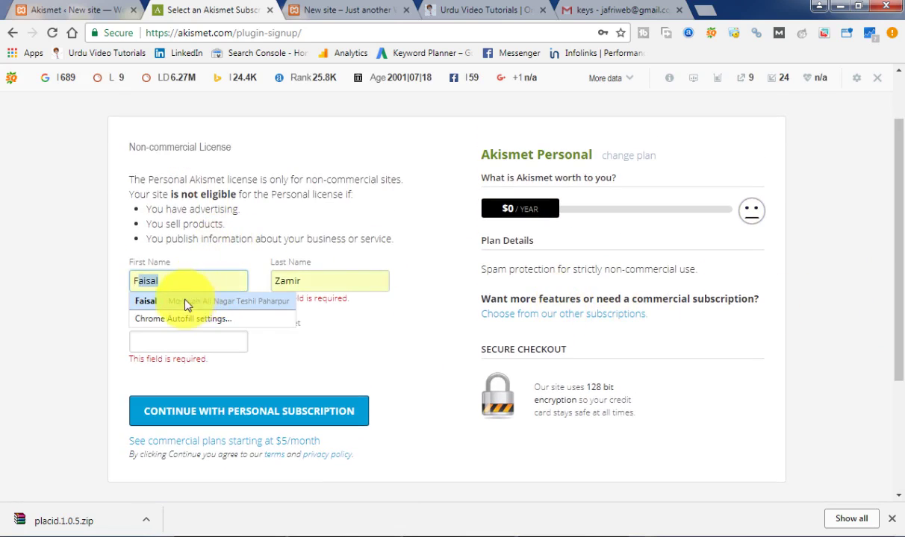
pyautogui.click(186, 302)
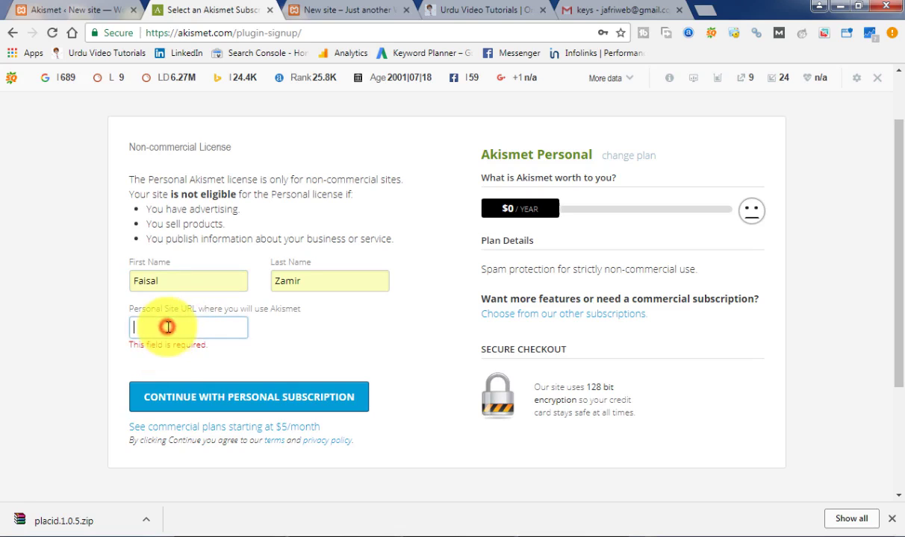
pyautogui.write('onlinese')
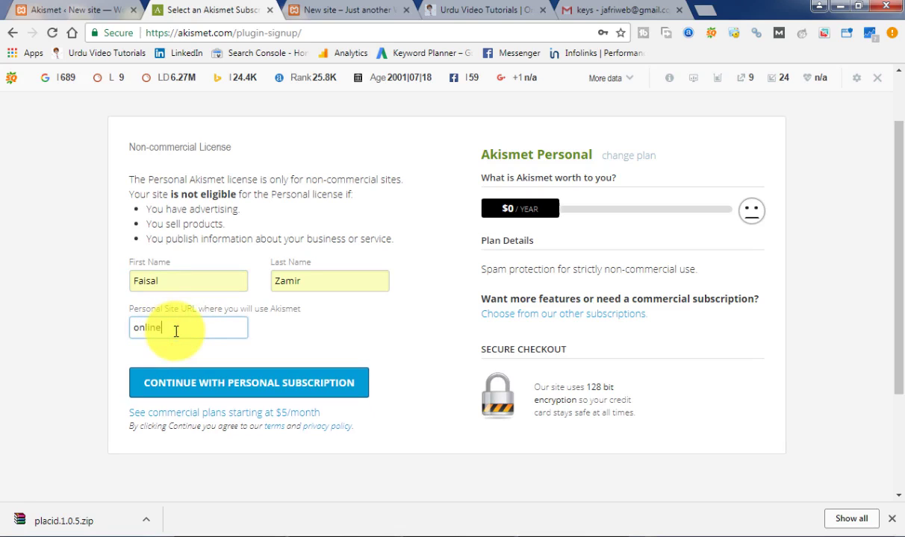
pyautogui.click(83, 7)
pyautogui.moveTo(170, 32); pyautogui.dragTo(71, 32)
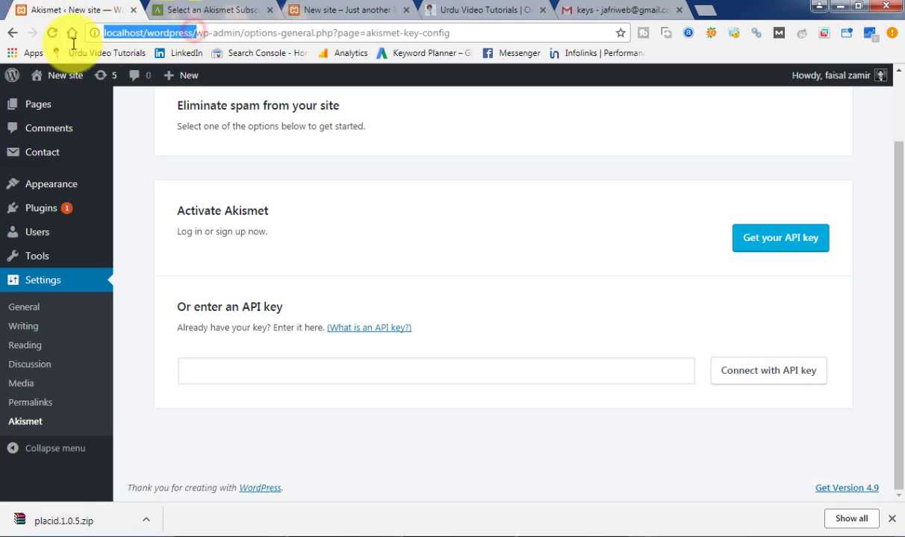
pyautogui.click(226, 9)
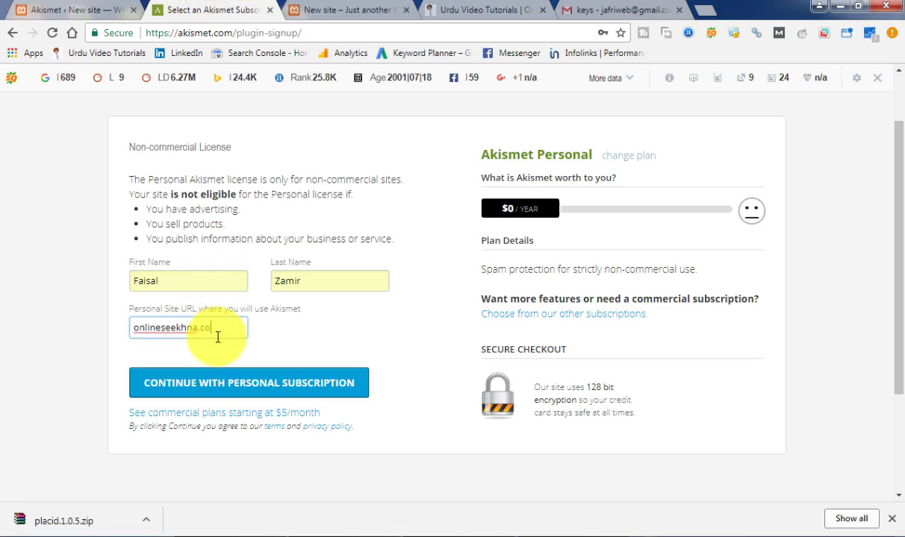
pyautogui.click(226, 392)
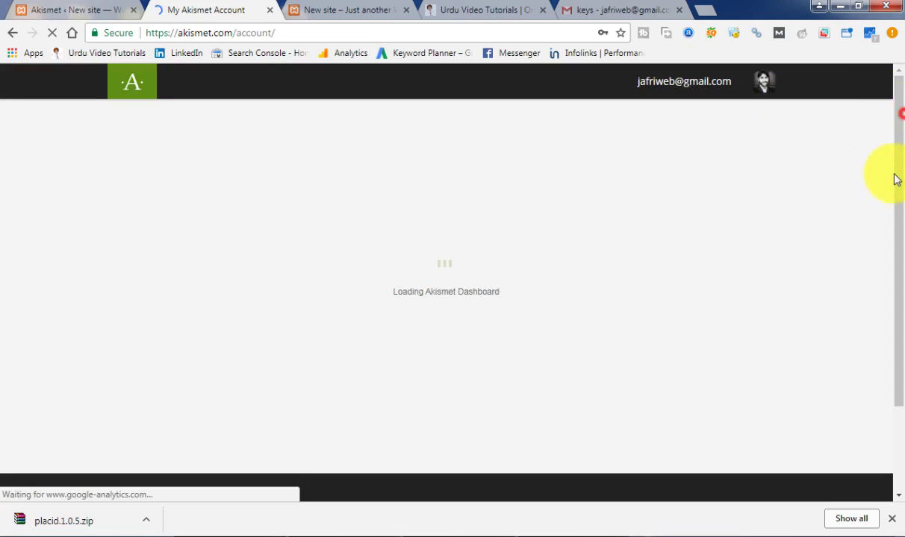
# Copy the Akismet API key from the account overview.
pyautogui.scroll(-3, 893, 187)
pyautogui.scroll(2, 888, 141)
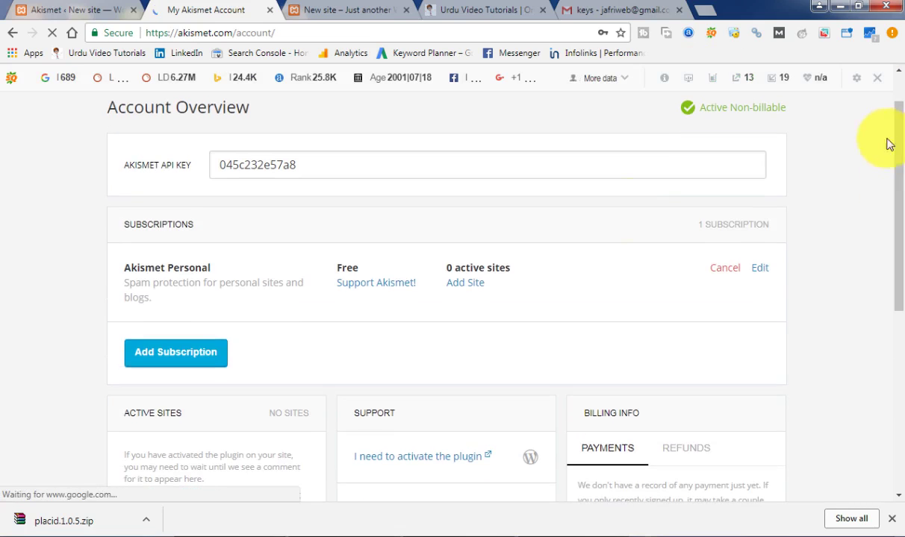
pyautogui.moveTo(323, 167); pyautogui.dragTo(215, 163)
pyautogui.hotkey('ctrl', 'c')
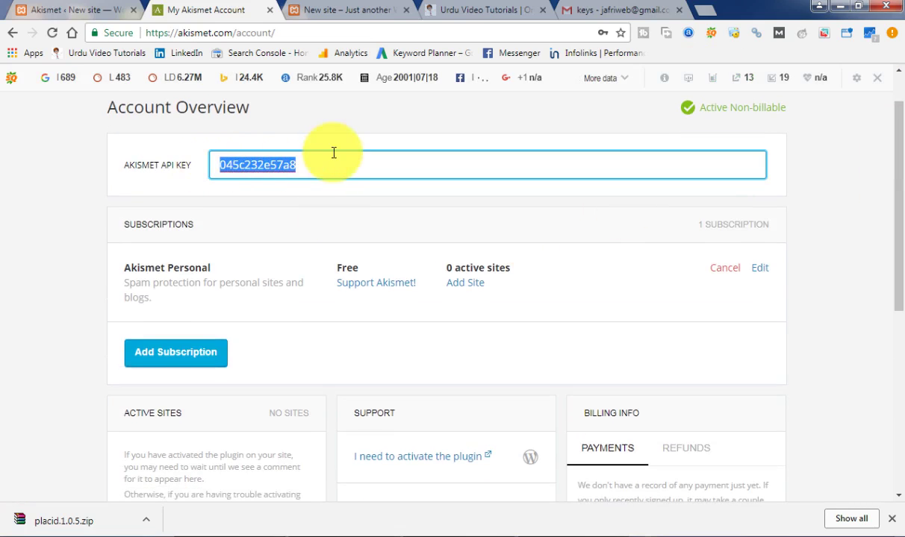
# Enter the copied API key in the Akismet settings of the WordPress site and connect the plugin with it.
pyautogui.click(64, 8)
pyautogui.click(398, 374)
pyautogui.hotkey('ctrl', 'v')
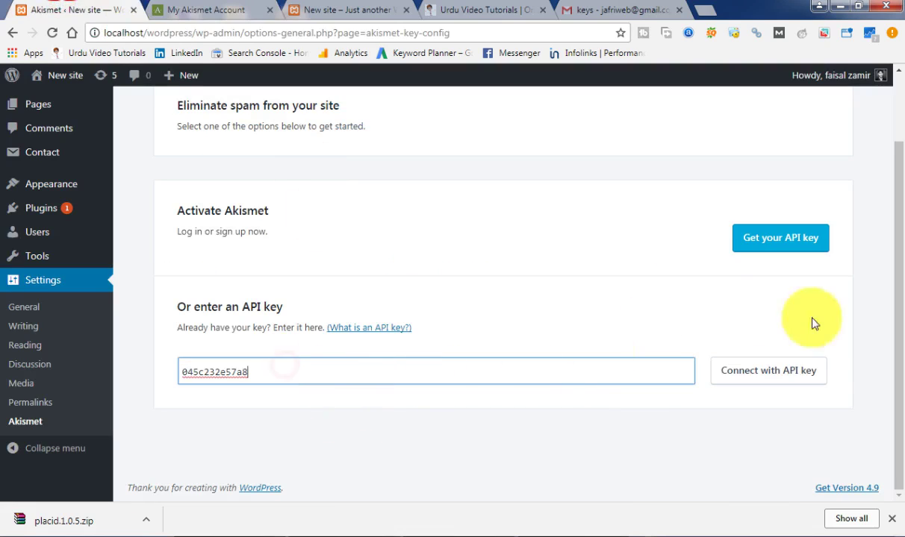
pyautogui.click(784, 370)
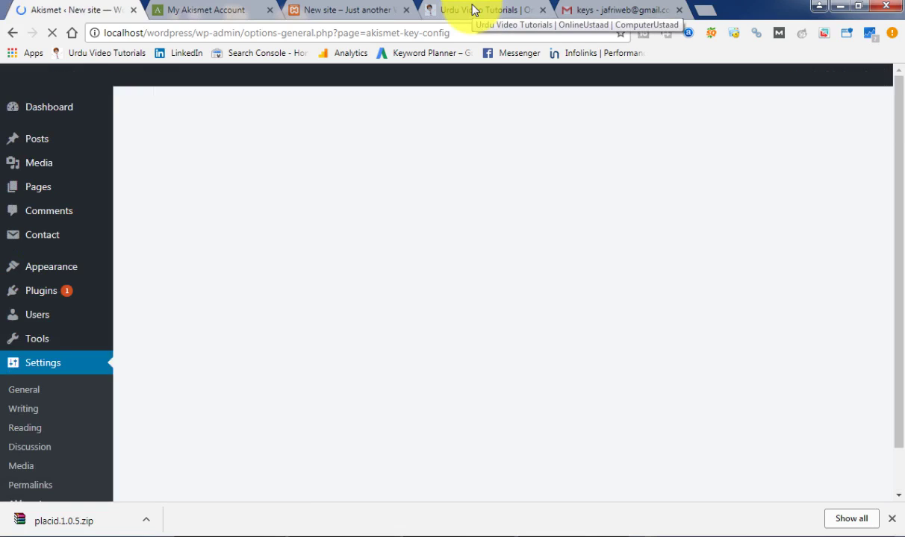
pyautogui.moveTo(899, 175)
pyautogui.mouseDown()
pyautogui.moveTo(899, 239)
pyautogui.moveTo(900, 165)
pyautogui.mouseUp()
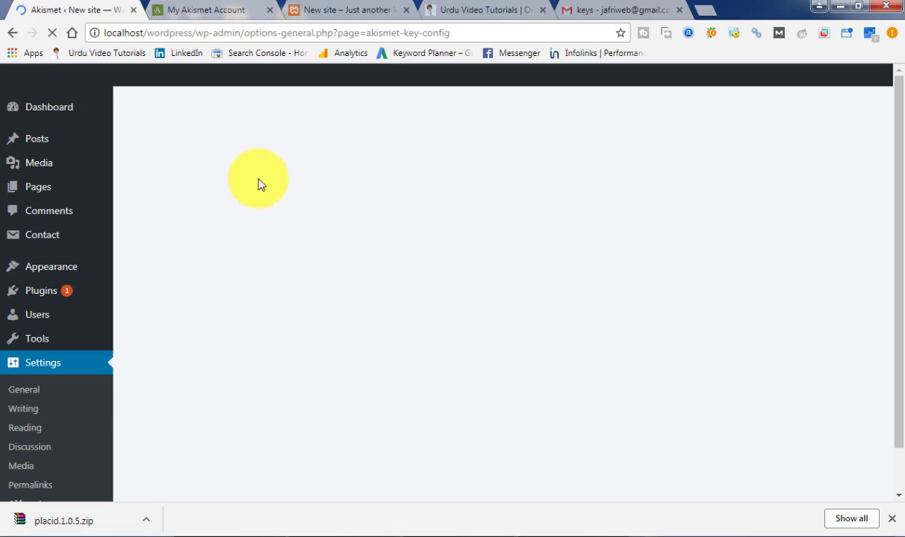
pyautogui.click(450, 533)
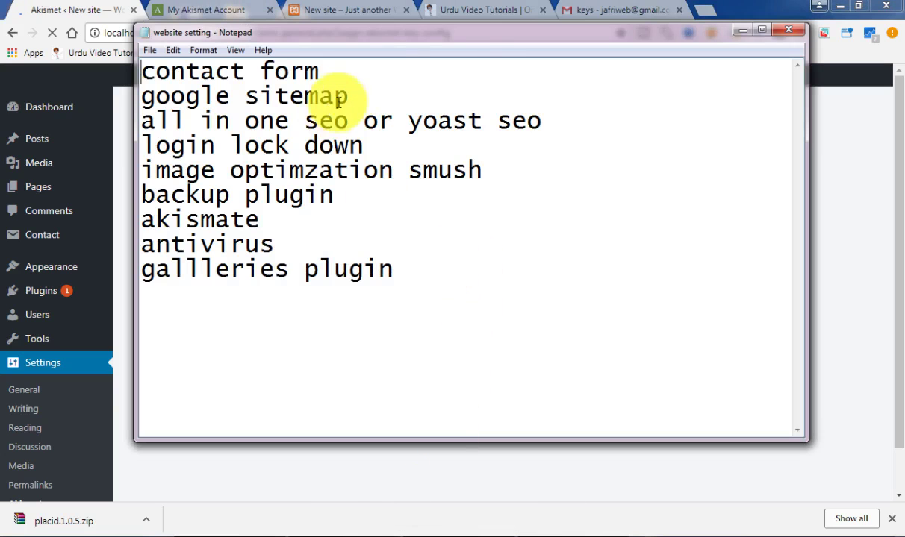
pyautogui.click(756, 6)
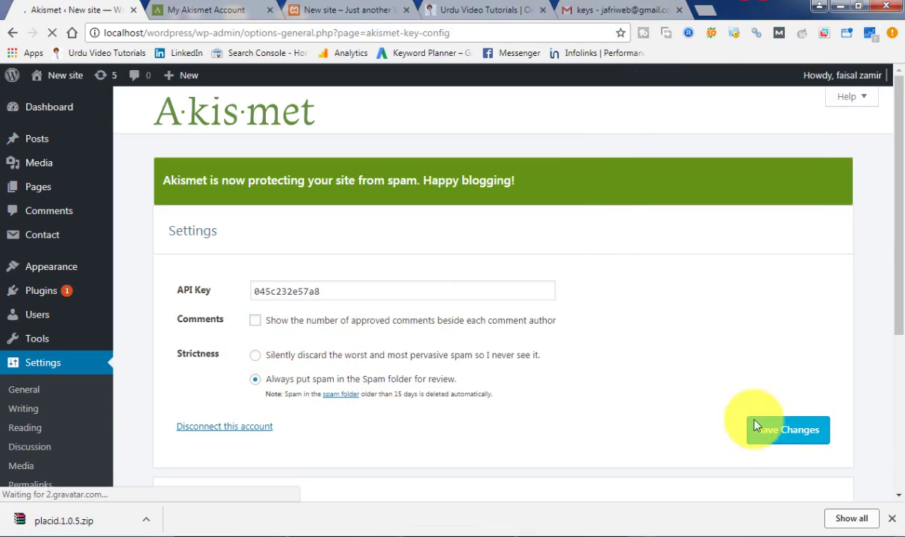
# Save the Akismet settings and update the Akismet Anti-Spam plugin from the installed plugins list.
pyautogui.click(782, 437)
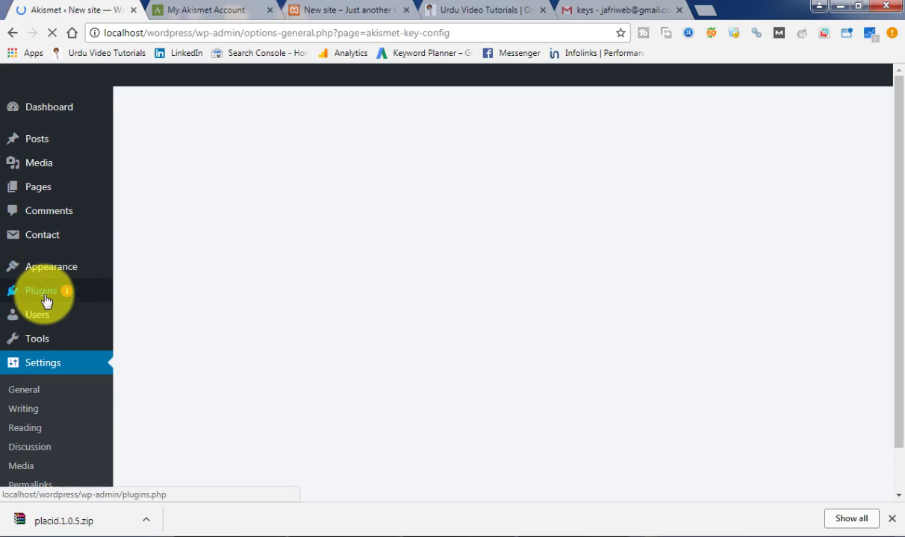
pyautogui.scroll(-1, 893, 186)
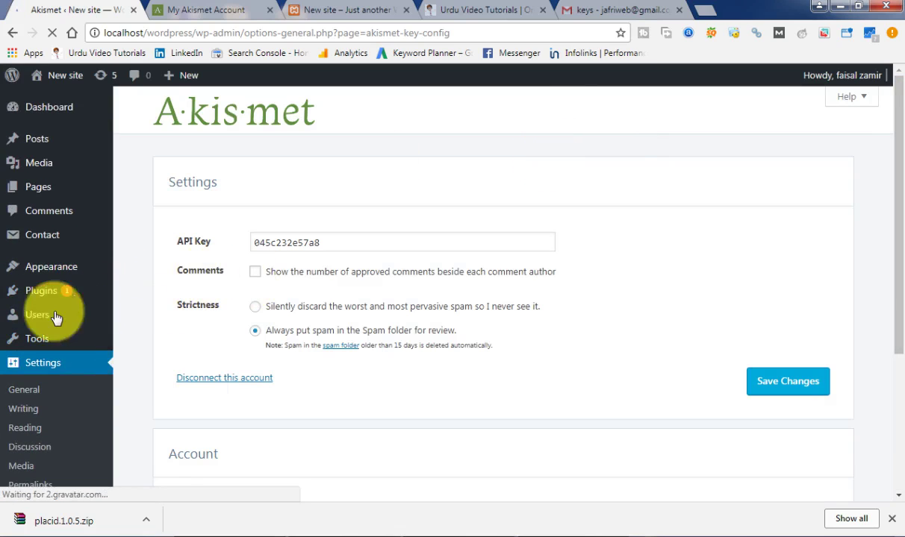
pyautogui.click(47, 291)
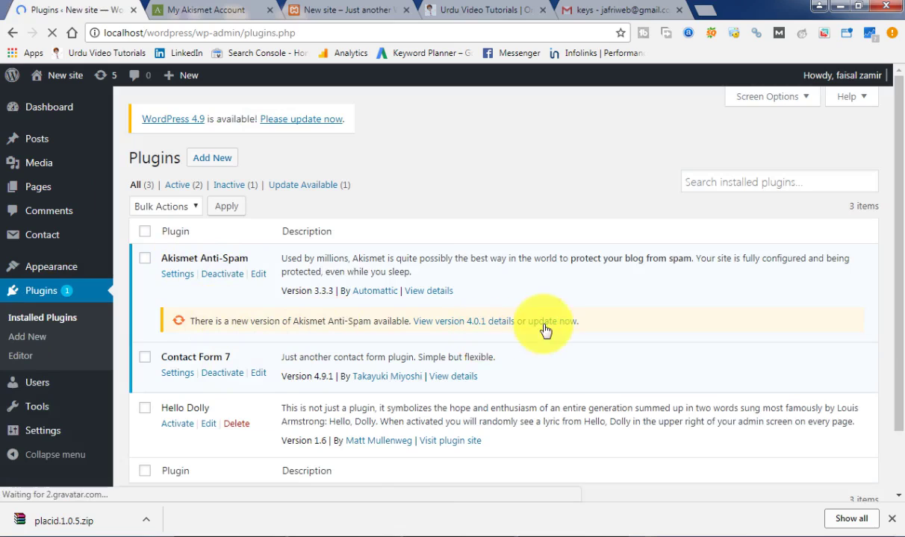
pyautogui.click(549, 322)
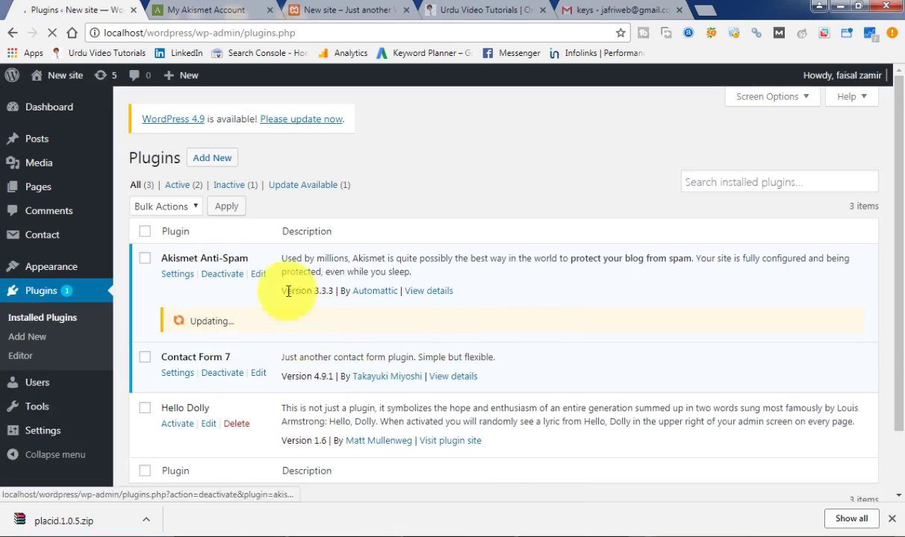
# Check the contact form entry in the Notepad checklist and search for "contact form" among the plugins available to add.
pyautogui.click(448, 526)
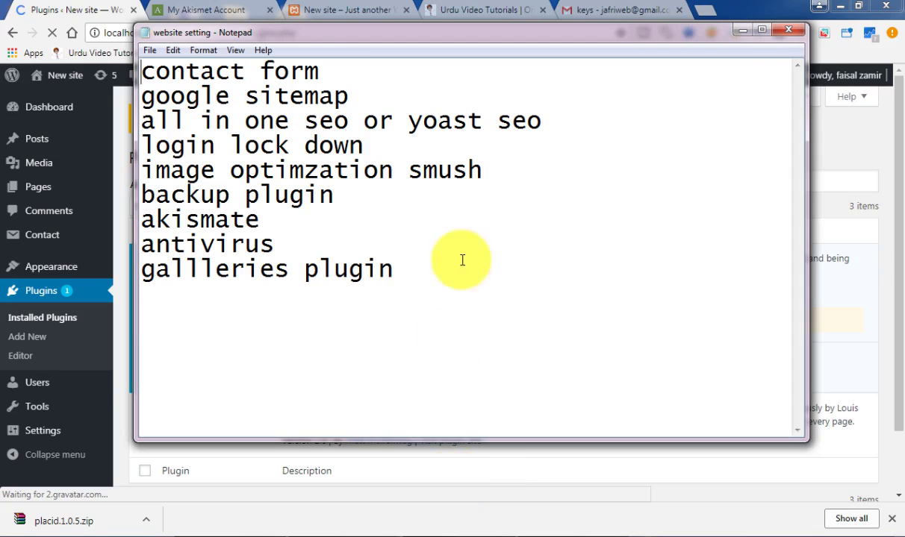
pyautogui.moveTo(336, 80); pyautogui.dragTo(171, 71)
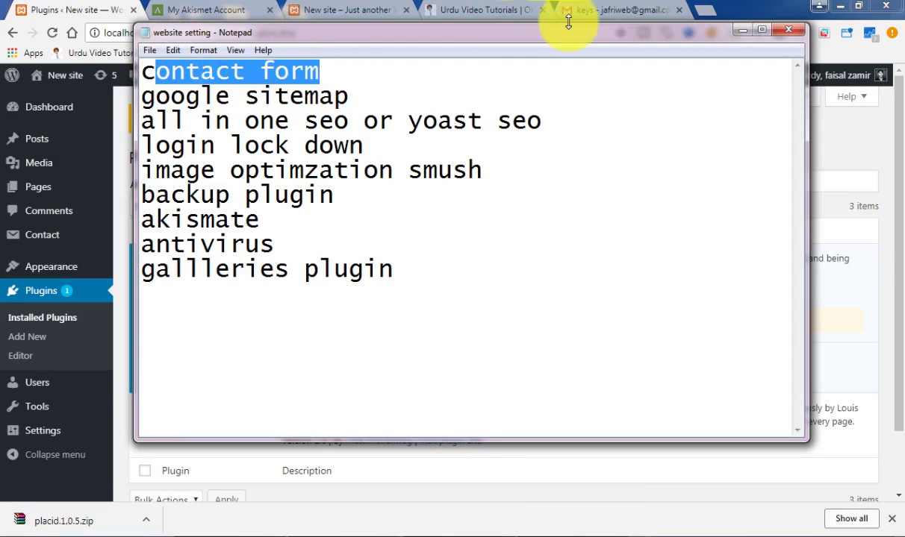
pyautogui.click(706, 11)
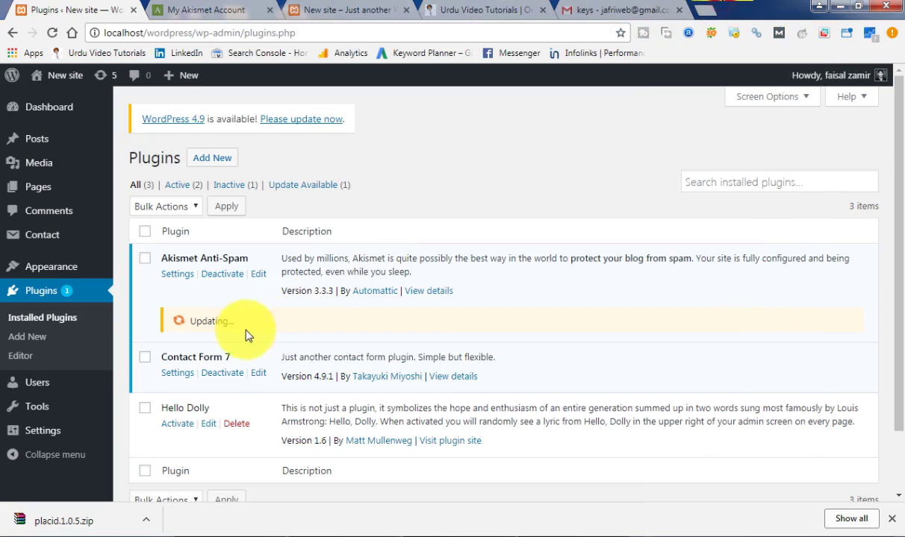
pyautogui.click(441, 196)
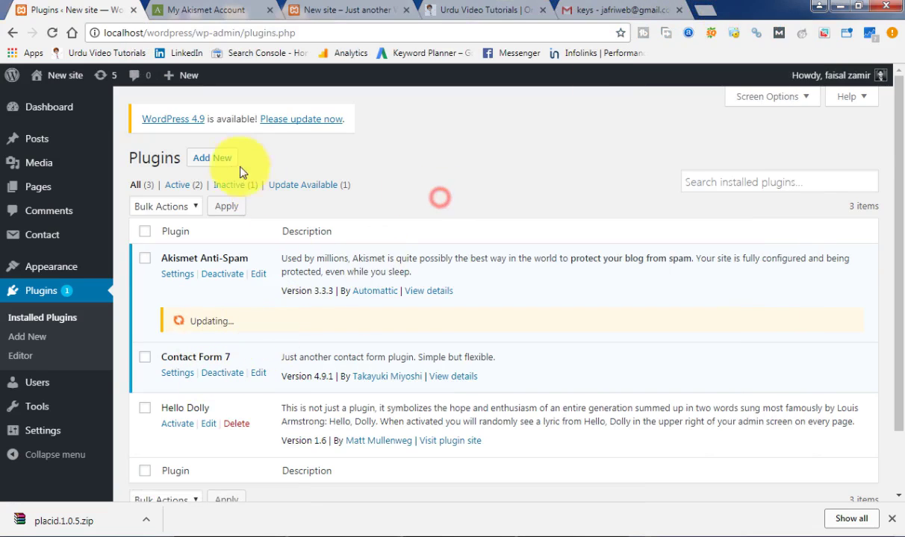
pyautogui.click(224, 159)
pyautogui.click(512, 105)
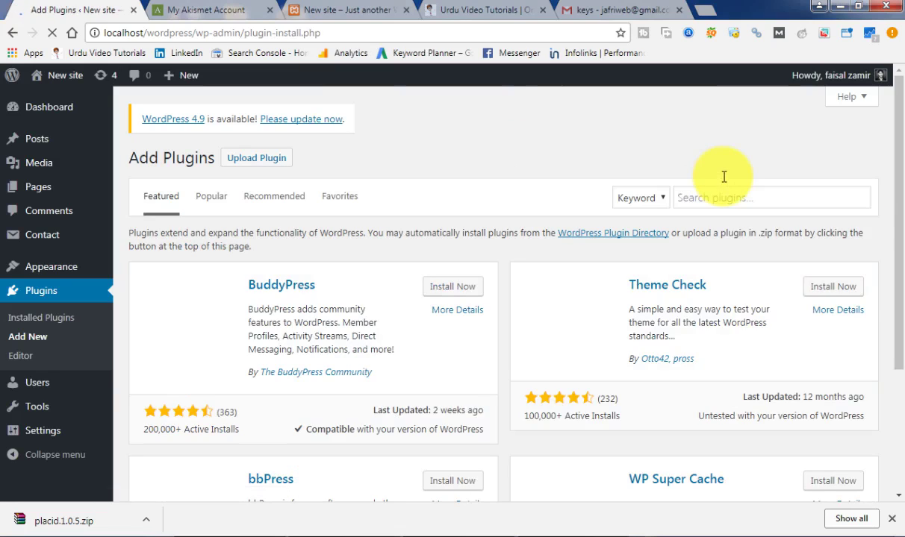
pyautogui.click(715, 198)
pyautogui.write('contact form')
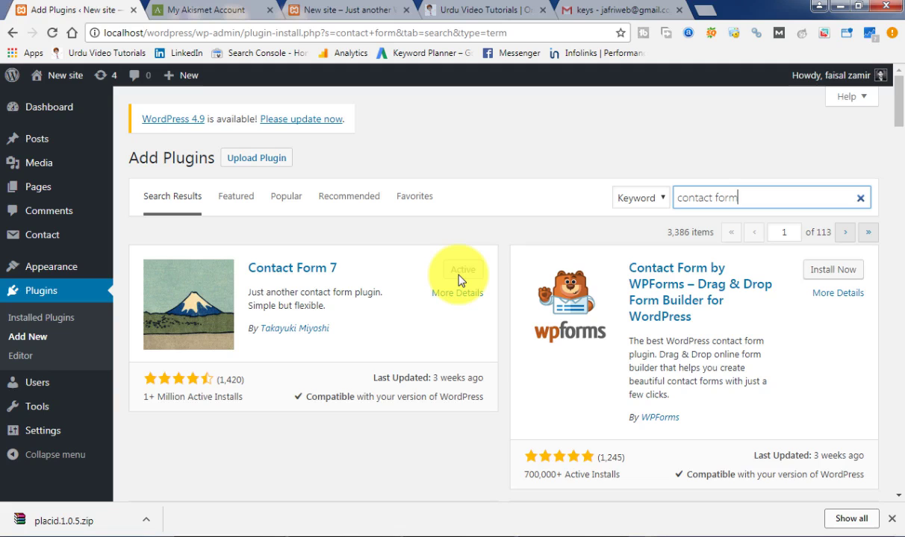
# Copy "google sitemap" from the Notepad checklist and use it as the search term for new WordPress plugins.
pyautogui.hotkey('alt', 'Tab')
pyautogui.moveTo(363, 95); pyautogui.dragTo(142, 95)
pyautogui.hotkey('ctrl', 'c')
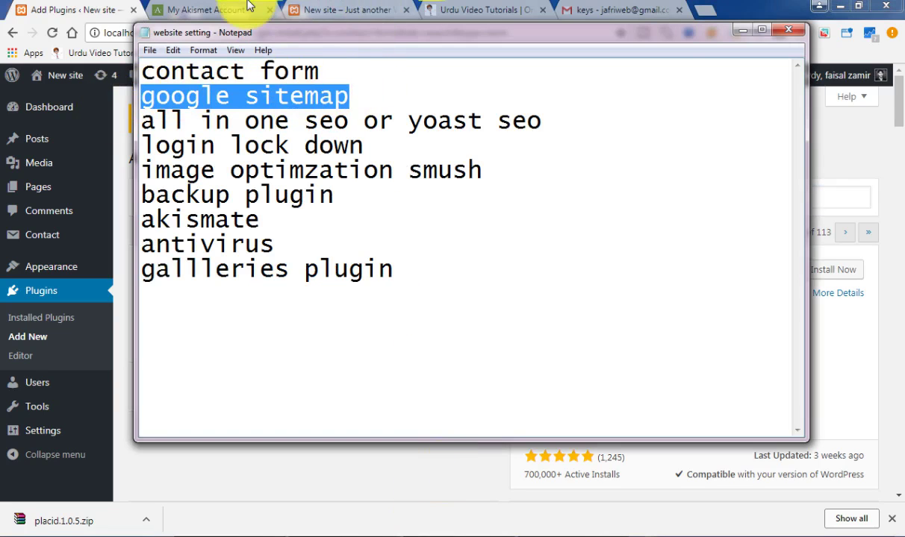
pyautogui.click(97, 10)
pyautogui.moveTo(656, 204); pyautogui.dragTo(794, 208)
pyautogui.hotkey('ctrl', 'v')
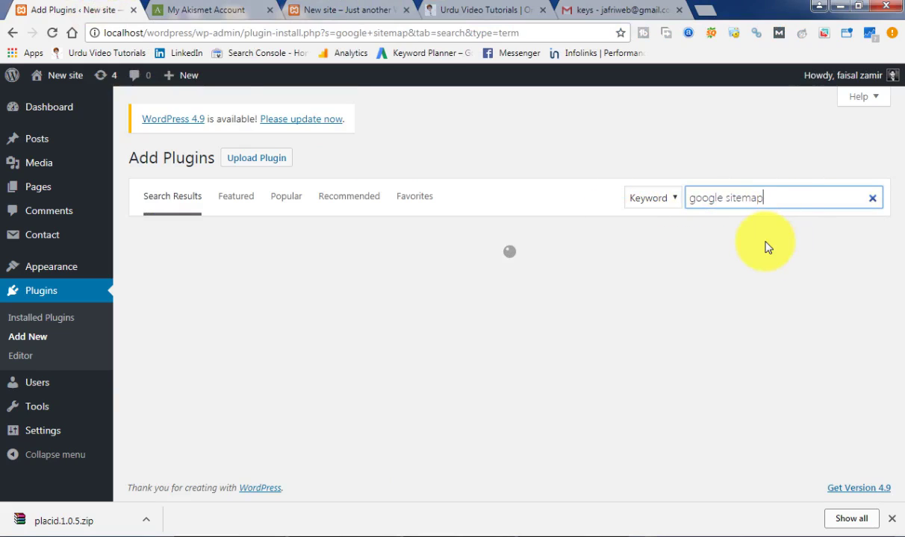
# Refine the plugin search to "google xml sitemap" and install the Google XML Sitemaps plugin.
pyautogui.click(722, 198)
pyautogui.write('xm')
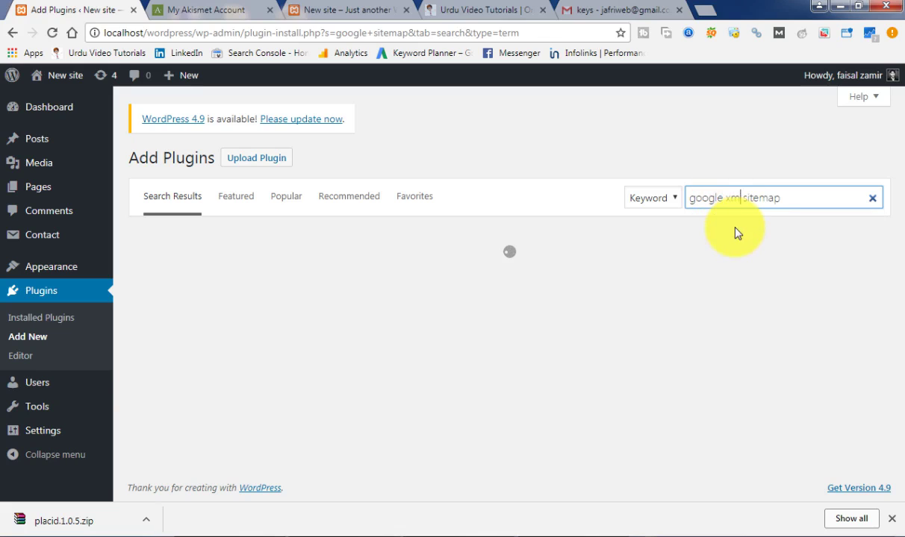
pyautogui.write('l')
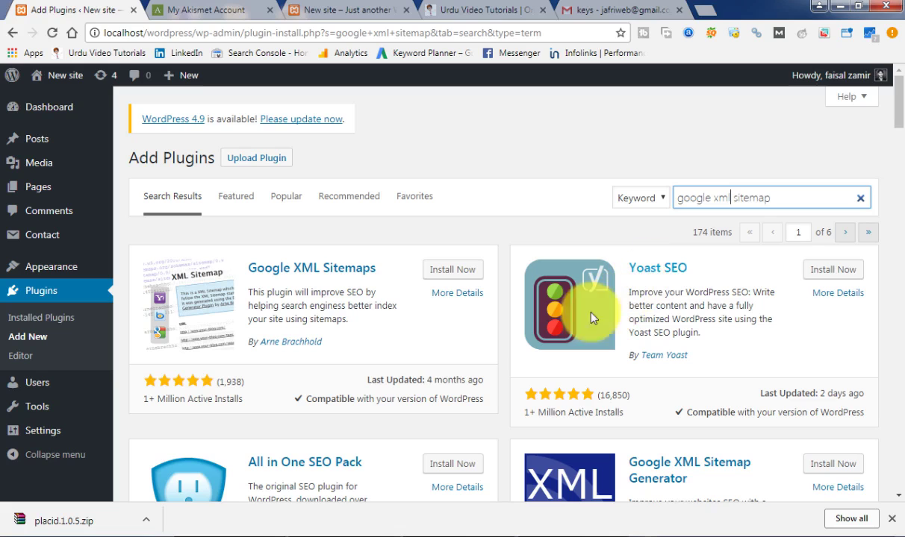
pyautogui.moveTo(898, 91); pyautogui.dragTo(849, 82)
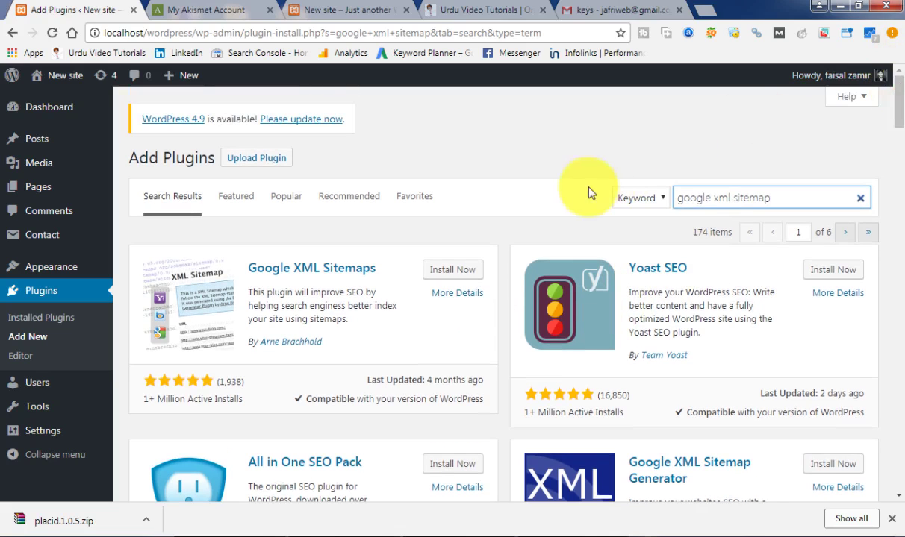
pyautogui.click(451, 278)
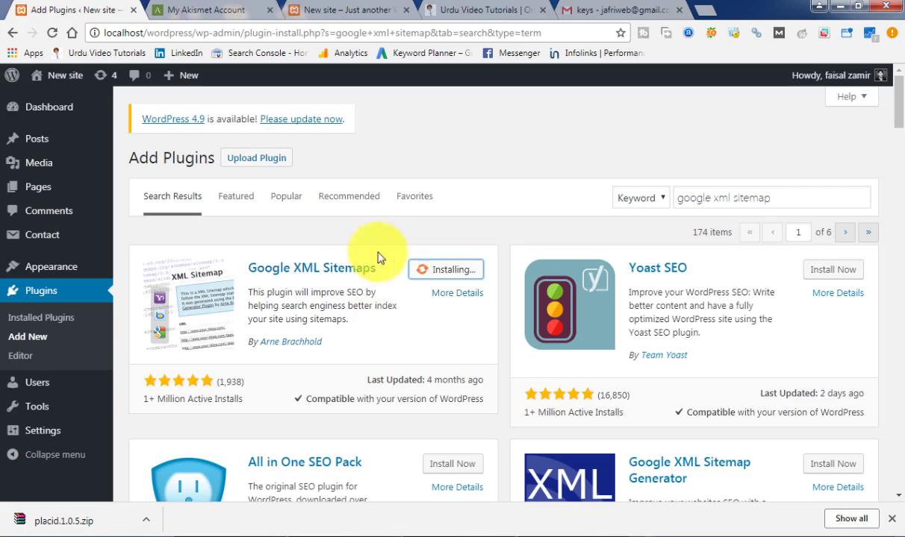
# Switch to the Notepad checklist and highlight the "all in one seo" and "yoast seo" alternatives.
pyautogui.click(437, 534)
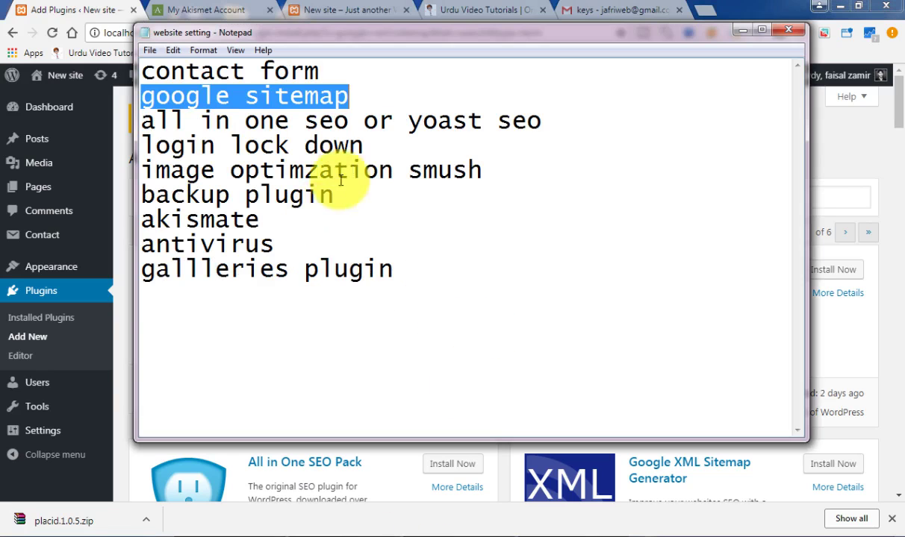
pyautogui.moveTo(350, 122); pyautogui.dragTo(142, 121)
pyautogui.moveTo(409, 120); pyautogui.dragTo(542, 122)
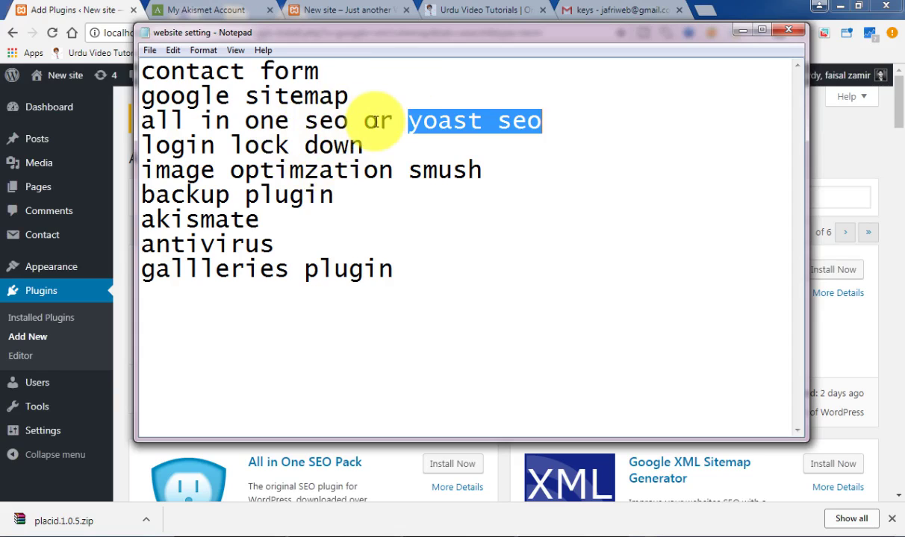
# Compare the two SEO plugin options in the Notepad checklist by highlighting "yoast seo" and "all in one seo" in turn.
pyautogui.moveTo(349, 121); pyautogui.dragTo(153, 121)
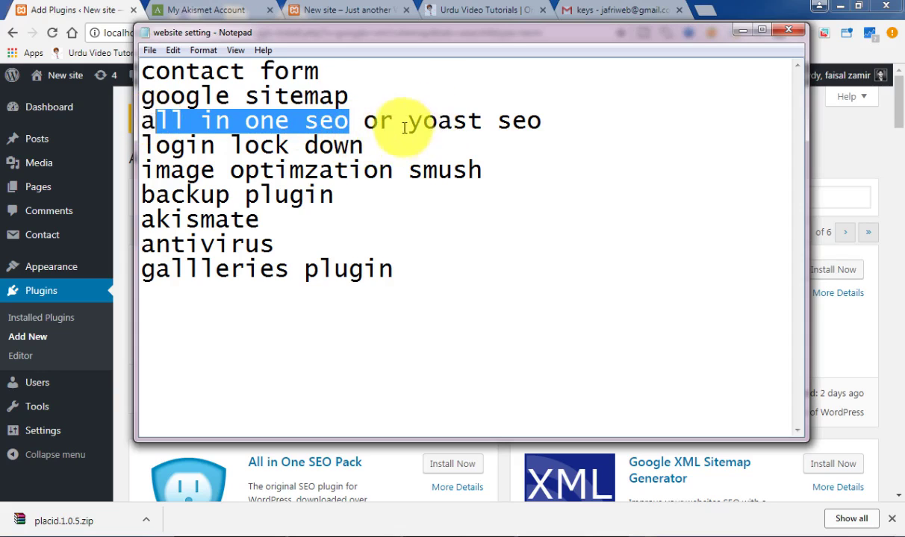
pyautogui.moveTo(542, 121); pyautogui.dragTo(410, 125)
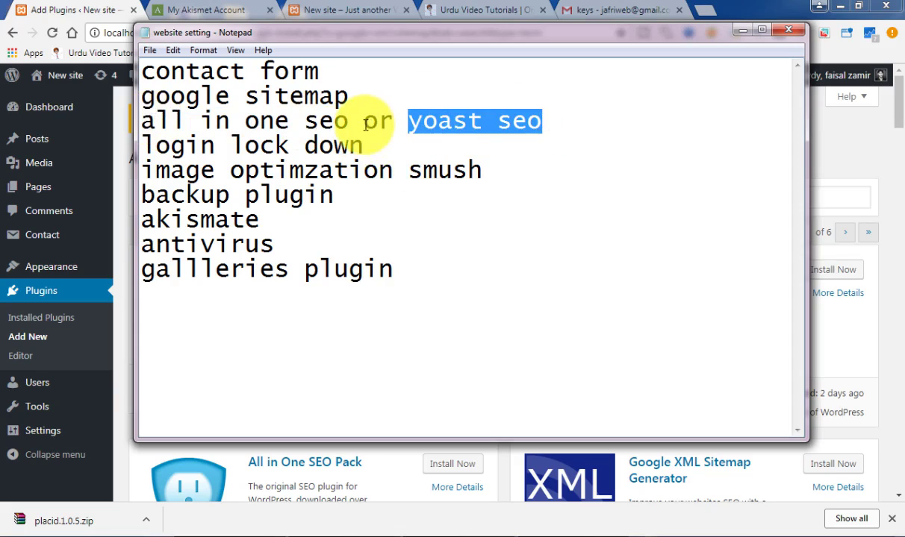
pyautogui.moveTo(349, 120); pyautogui.dragTo(137, 120)
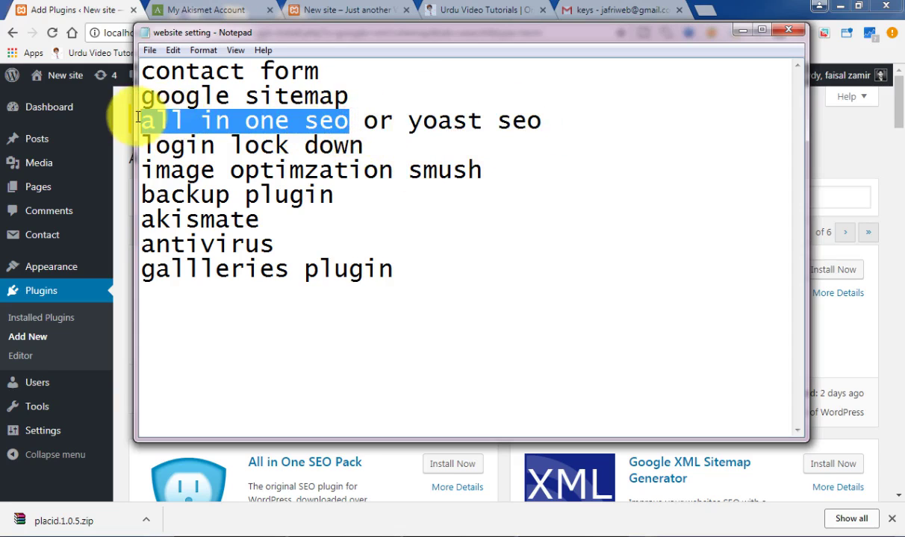
# Switch back to WordPress in the browser and activate the Google XML Sitemaps plugin.
pyautogui.click(96, 9)
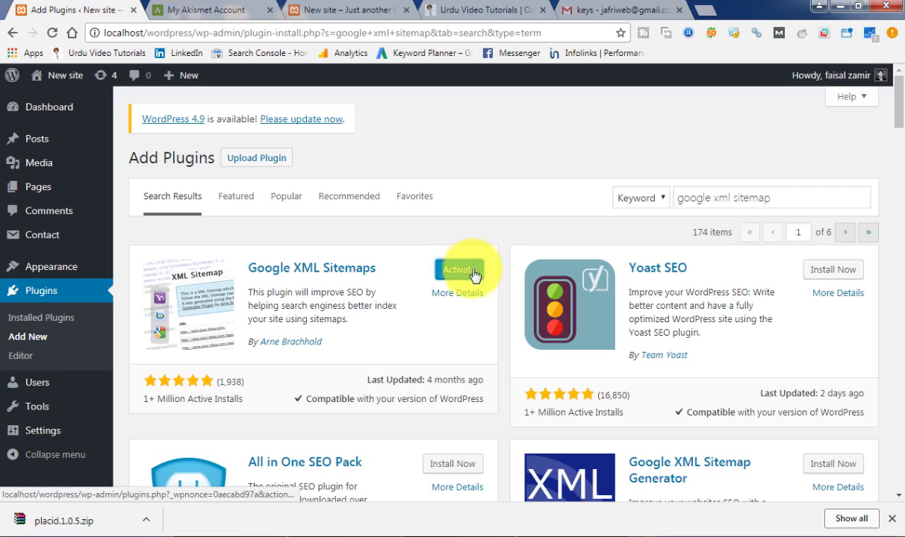
pyautogui.click(472, 276)
pyautogui.moveTo(777, 198); pyautogui.dragTo(662, 202)
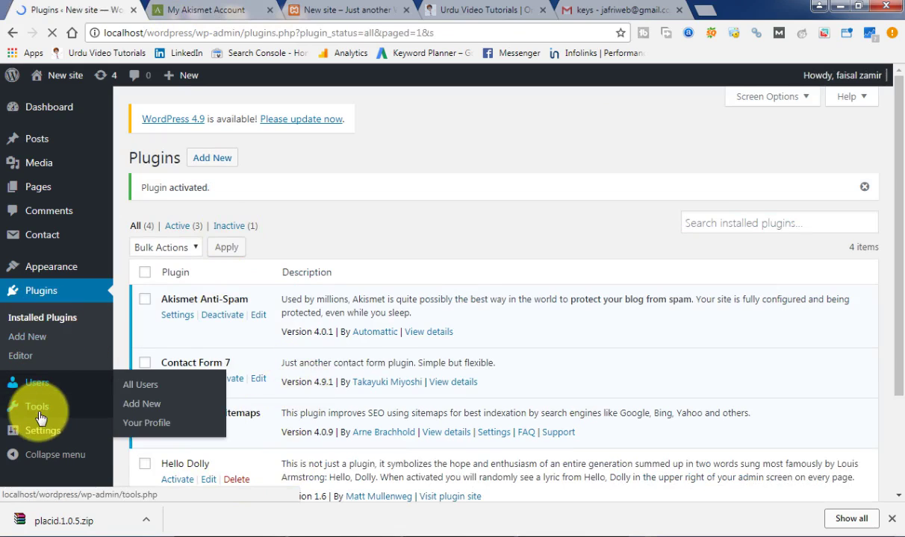
# Open the XML-Sitemap settings page and look over its options.
pyautogui.moveTo(43, 439)
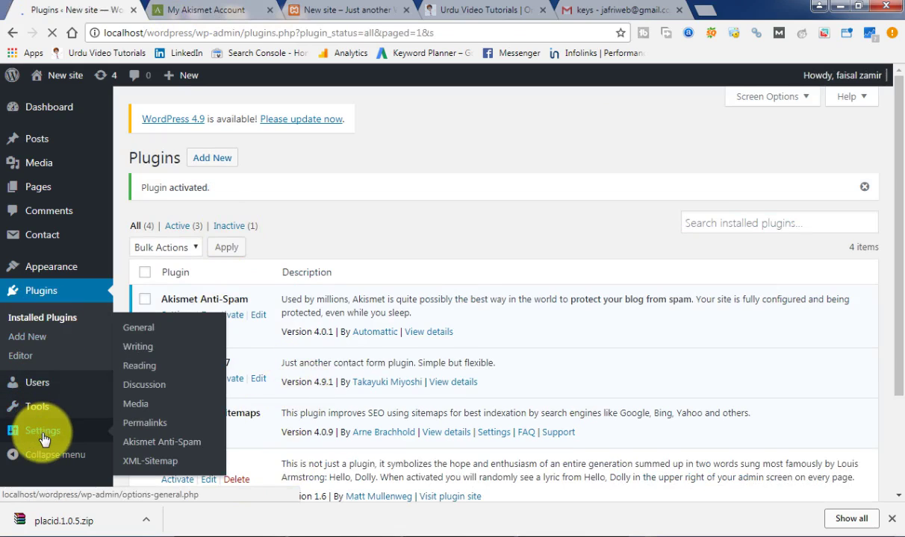
pyautogui.click(149, 462)
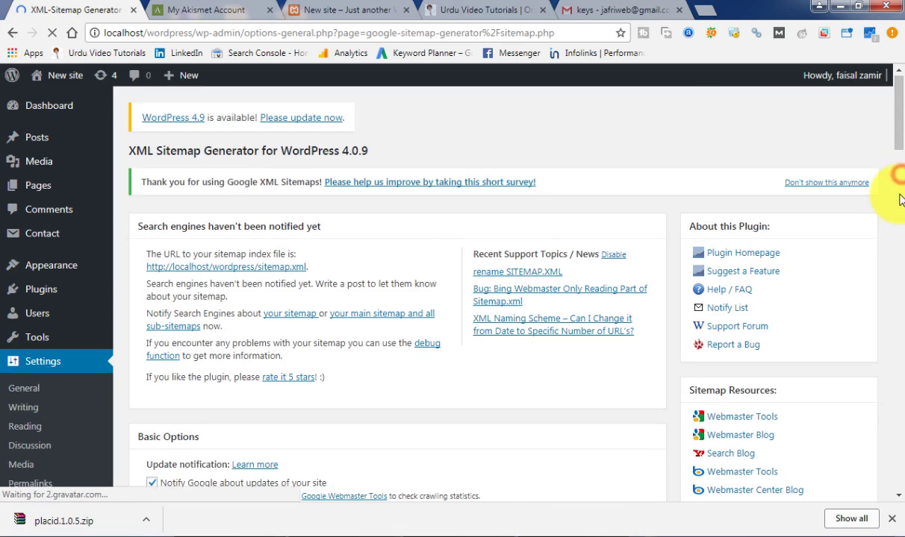
pyautogui.scroll(-5, 888, 183)
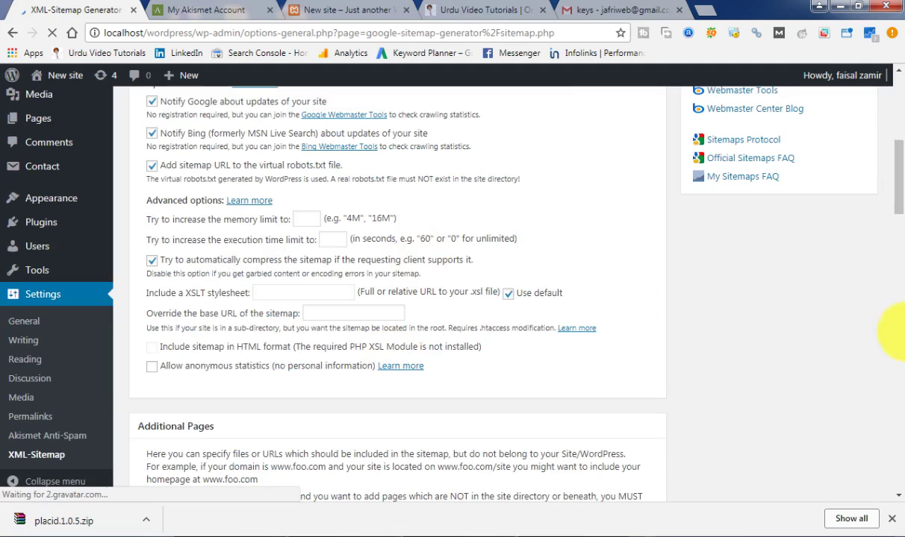
pyautogui.moveTo(896, 192); pyautogui.dragTo(898, 120)
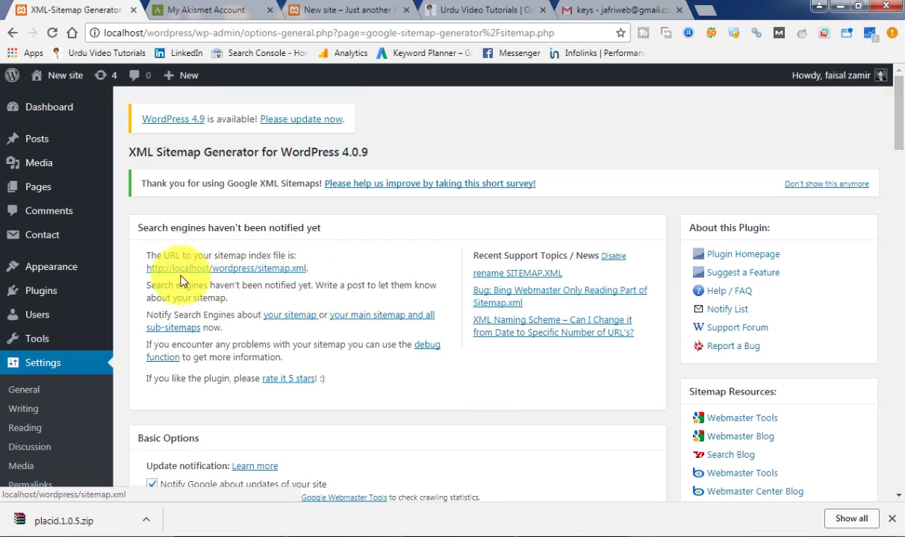
# View the generated sitemap.xml index and its address, and return to the XML-Sitemap settings page.
pyautogui.rightClick(236, 275)
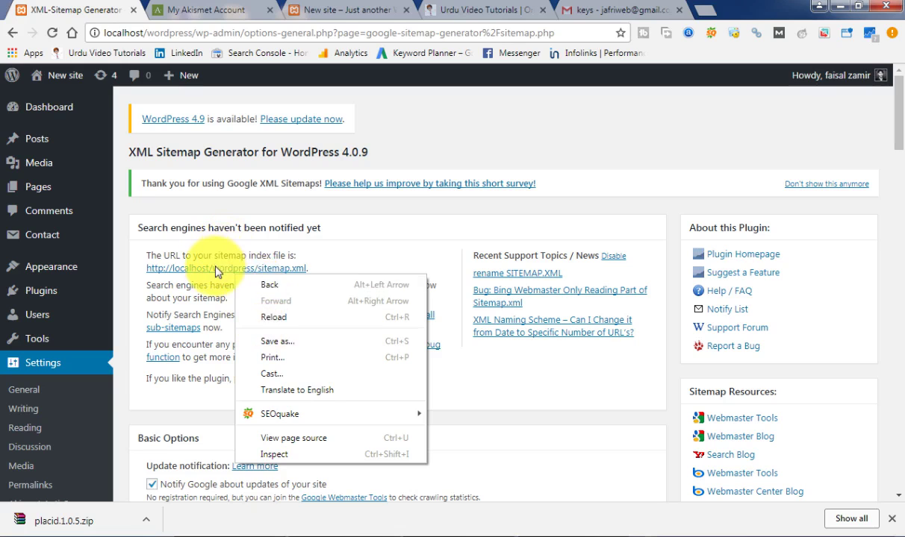
pyautogui.click(216, 270)
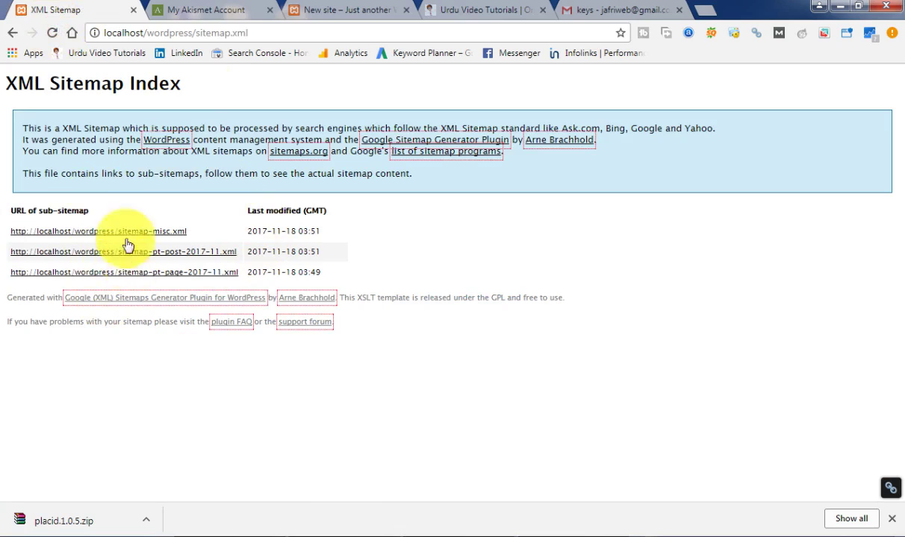
pyautogui.moveTo(250, 33); pyautogui.dragTo(45, 32)
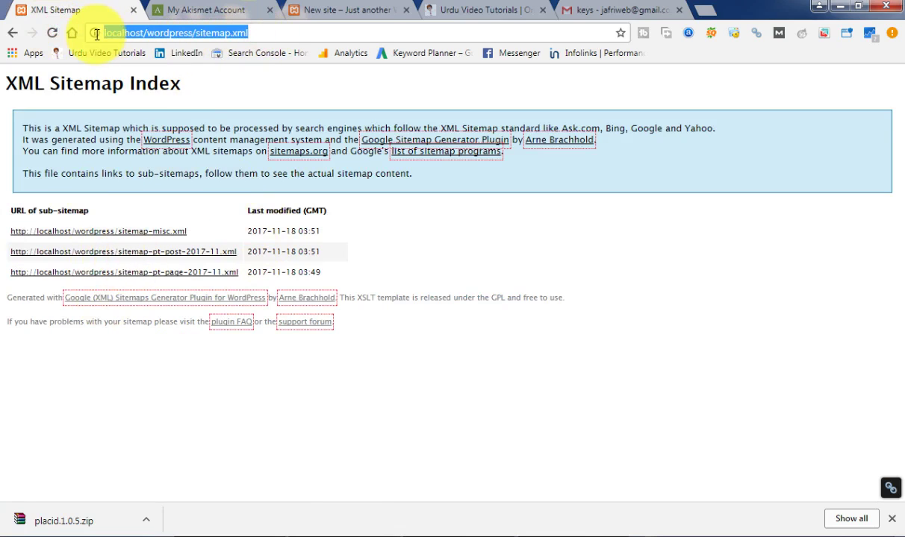
pyautogui.click(12, 33)
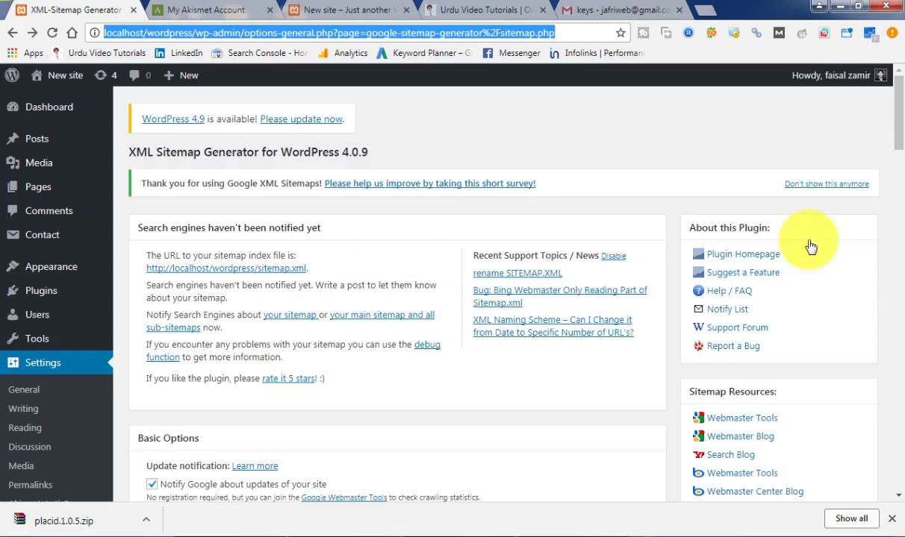
# Review the sitemap plugin's basic options for update notifications and the virtual robots.txt file.
pyautogui.moveTo(896, 111); pyautogui.dragTo(898, 147)
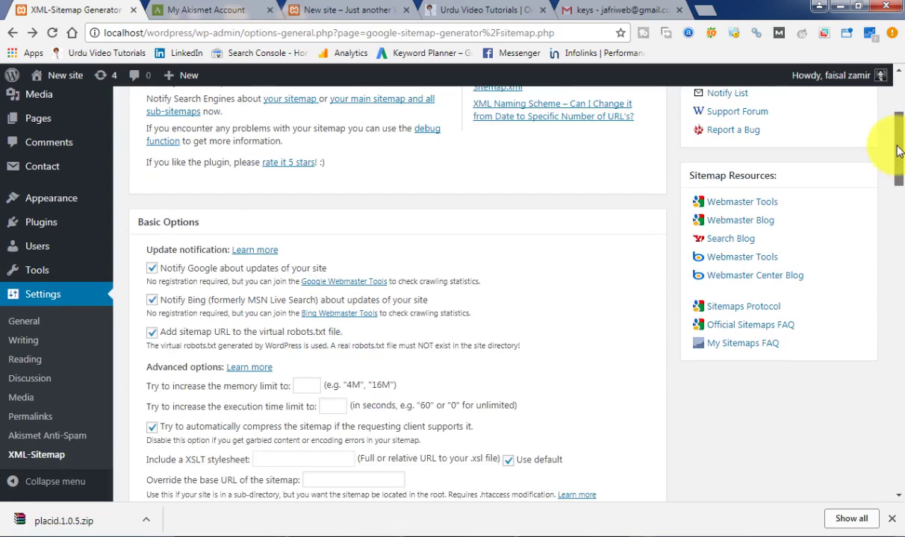
pyautogui.moveTo(898, 152)
pyautogui.mouseDown()
pyautogui.moveTo(890, 331)
pyautogui.moveTo(889, 151)
pyautogui.mouseUp()
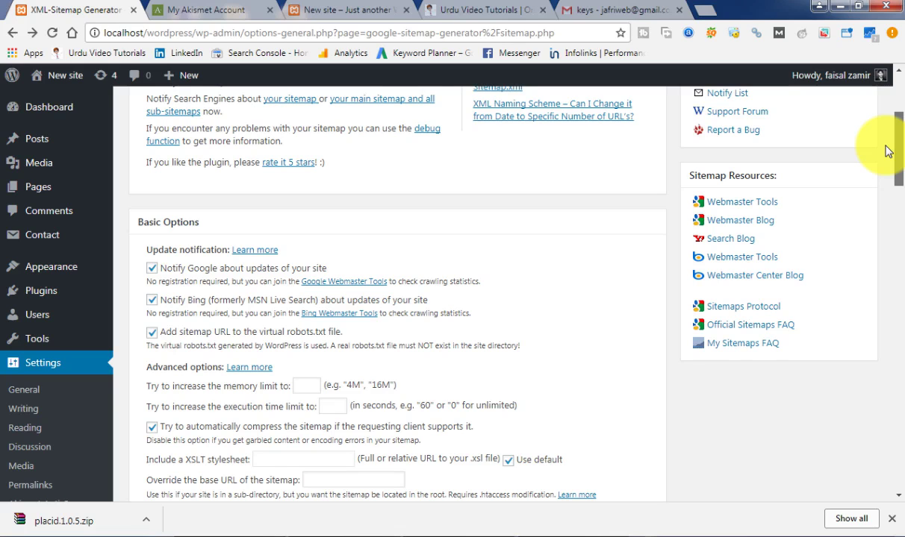
pyautogui.moveTo(888, 151); pyautogui.dragTo(882, 129)
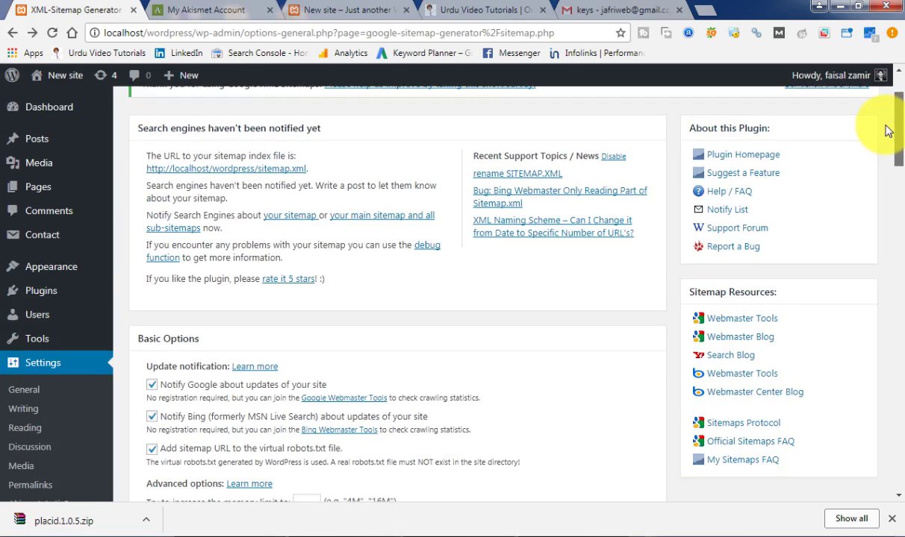
# Search the plugins available to add for "all in one seo pack".
pyautogui.click(47, 299)
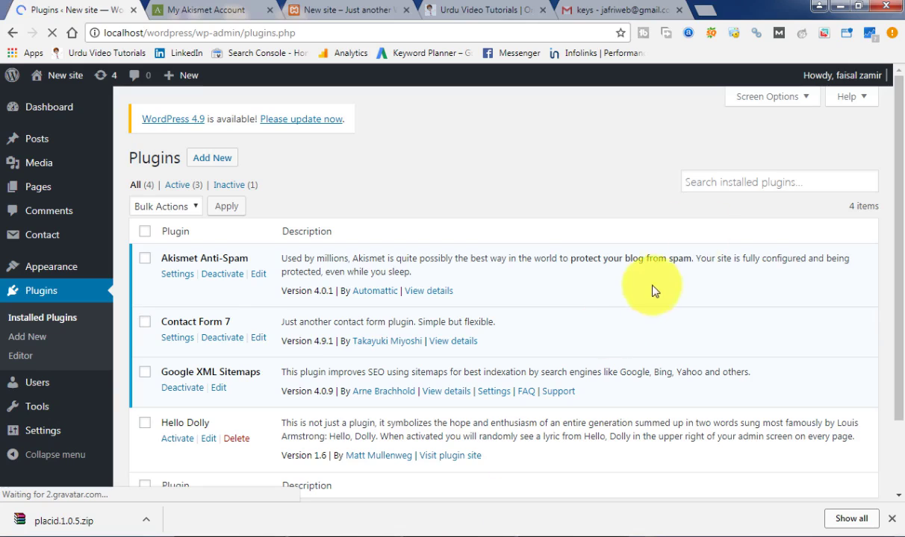
pyautogui.click(206, 157)
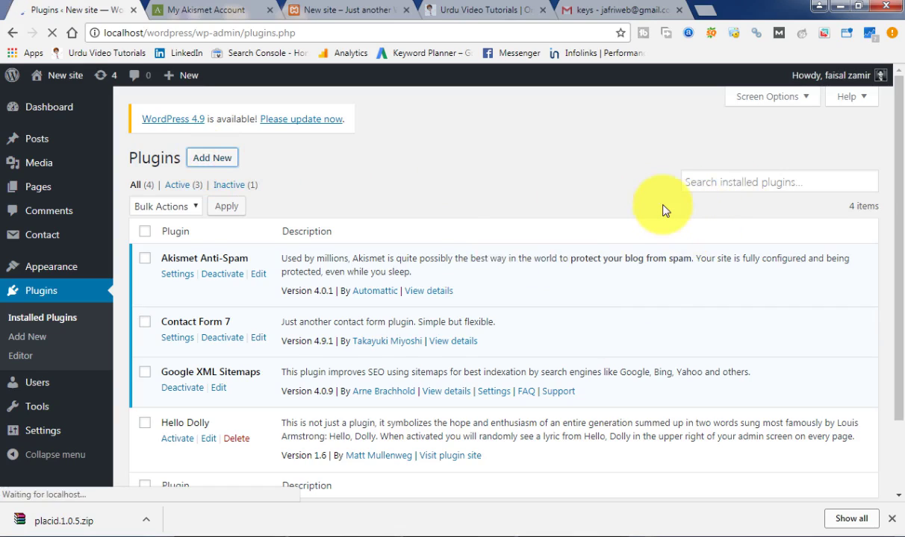
pyautogui.click(718, 199)
pyautogui.write('al')
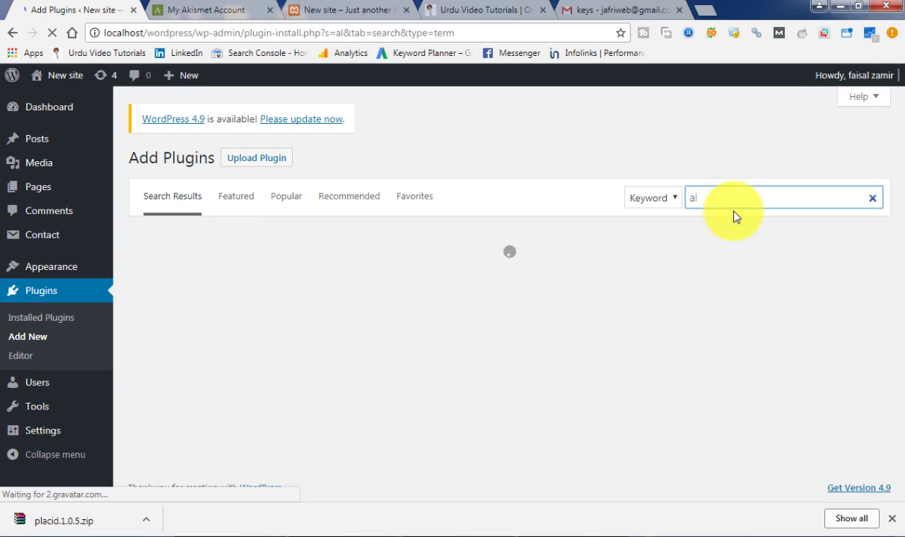
pyautogui.write('l in one seo pack')
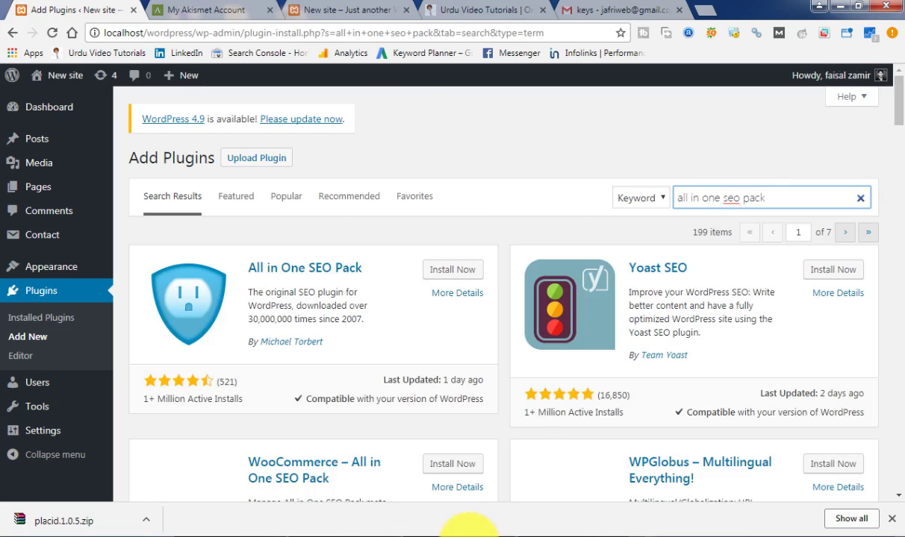
# Install both the All in One SEO Pack and Yoast SEO plugins from the search results.
pyautogui.click(456, 266)
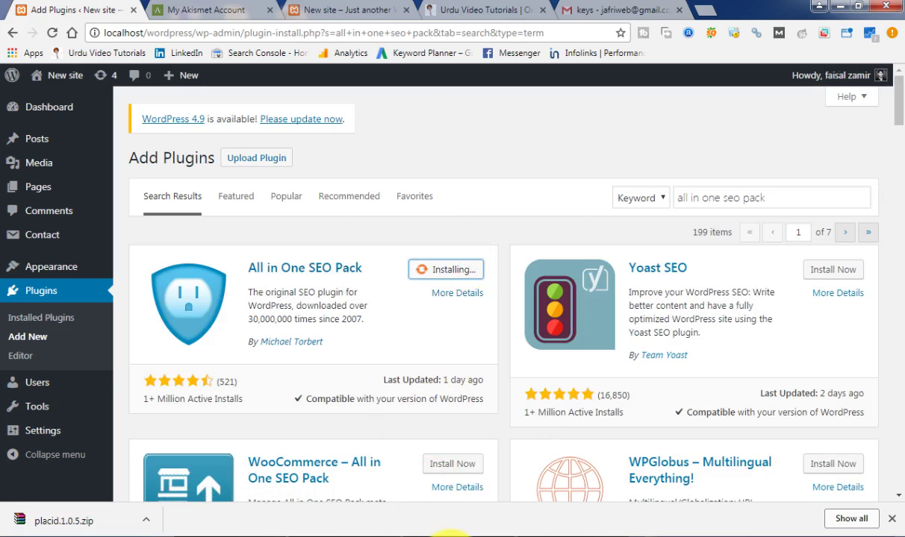
pyautogui.hotkey('alt', 'Tab')
pyautogui.hotkey('alt', 'Tab')
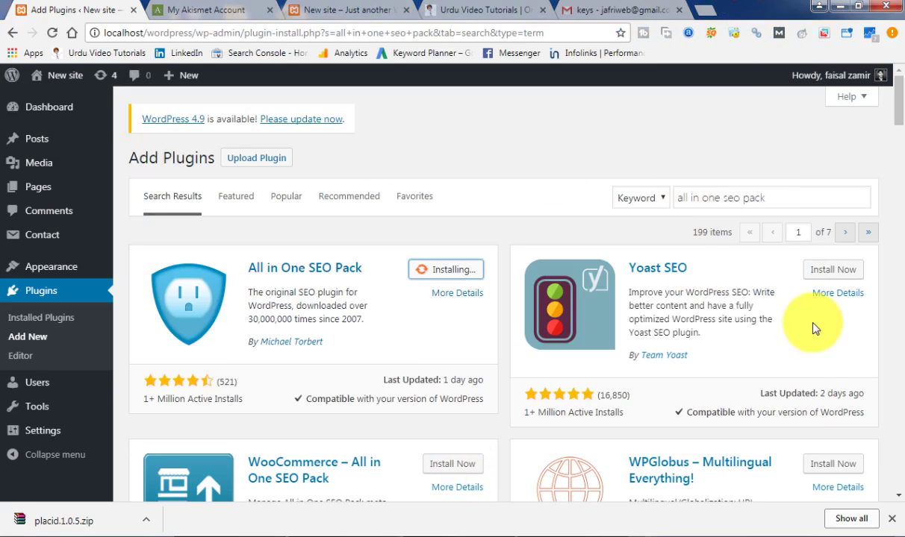
pyautogui.click(830, 270)
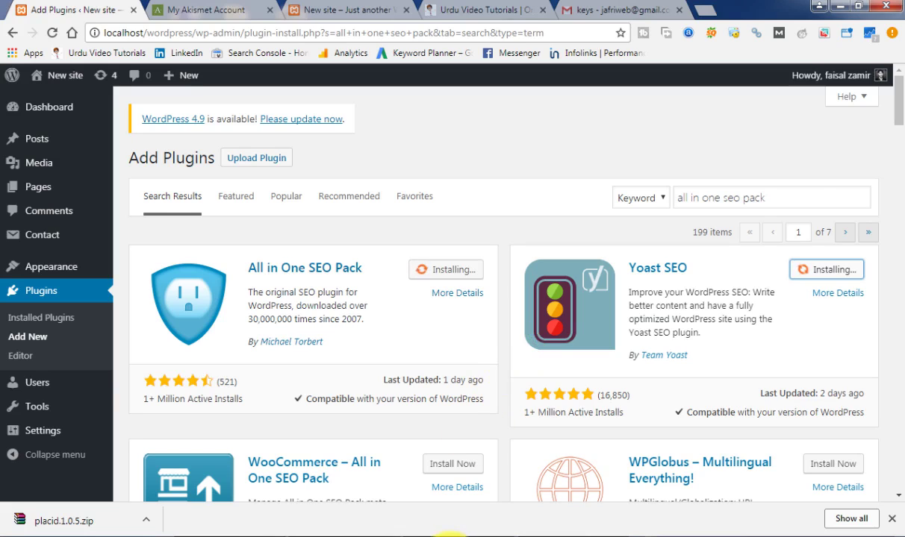
# Check the "login lock down" entry in the Notepad checklist by selecting it, and return to the Add Plugins page.
pyautogui.click(403, 532)
pyautogui.moveTo(364, 145); pyautogui.dragTo(145, 125)
pyautogui.click(131, 155)
pyautogui.hotkey('shift', 'End')
pyautogui.hotkey('ctrl', 'x')
pyautogui.hotkey('ctrl', 'v')
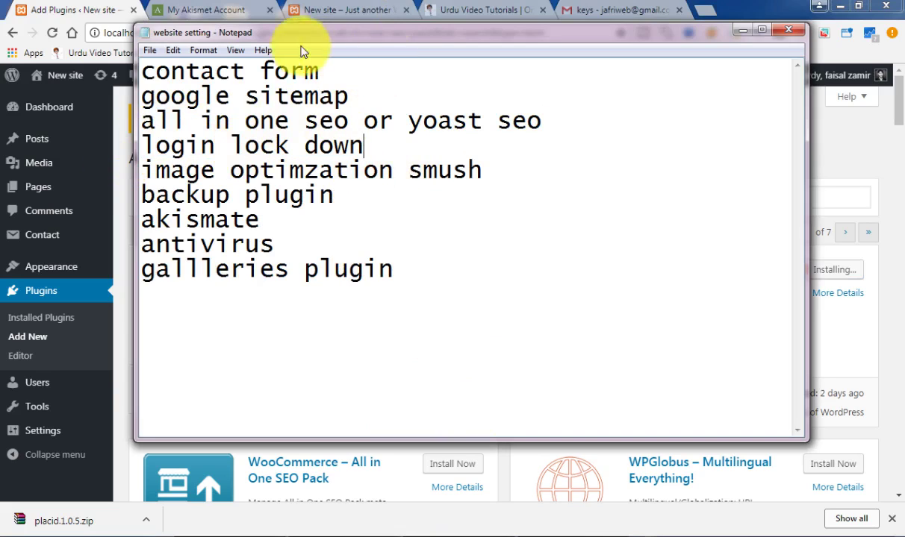
pyautogui.click(73, 10)
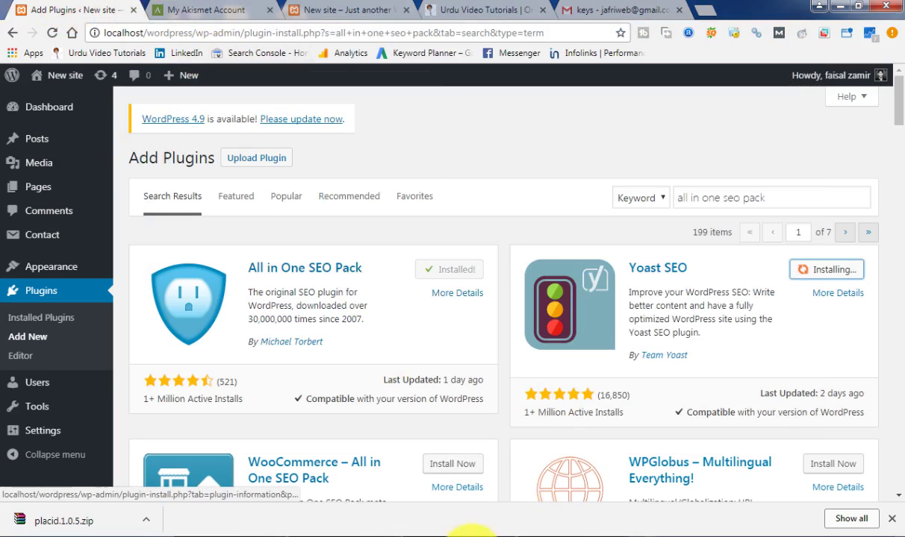
# Recheck the Notepad checklist and activate the All in One SEO Pack plugin, agreeing to leave the current page.
pyautogui.hotkey('alt', 'Tab')
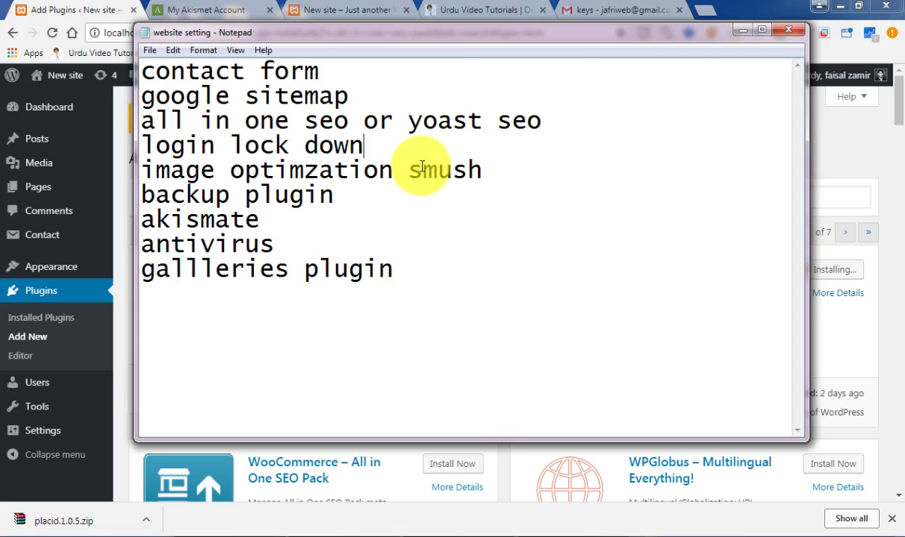
pyautogui.click(30, 9)
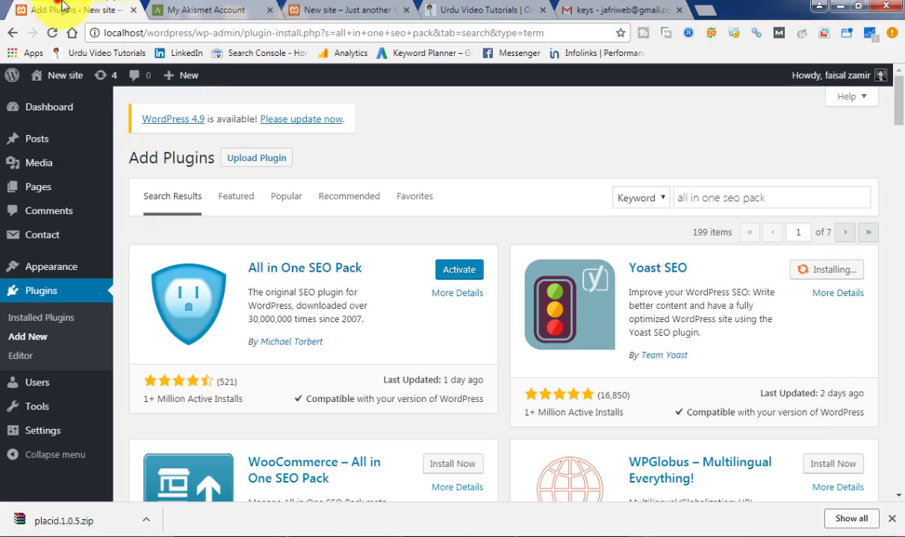
pyautogui.click(453, 278)
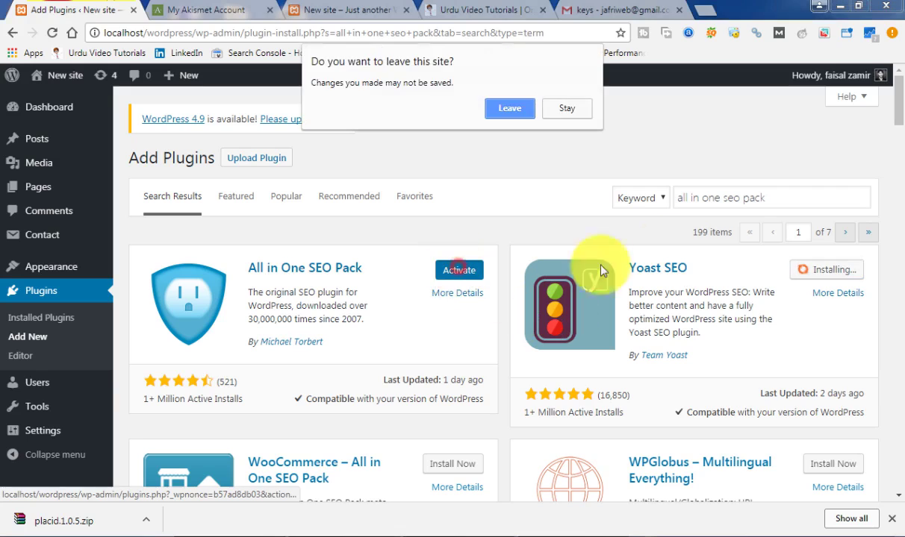
pyautogui.click(507, 110)
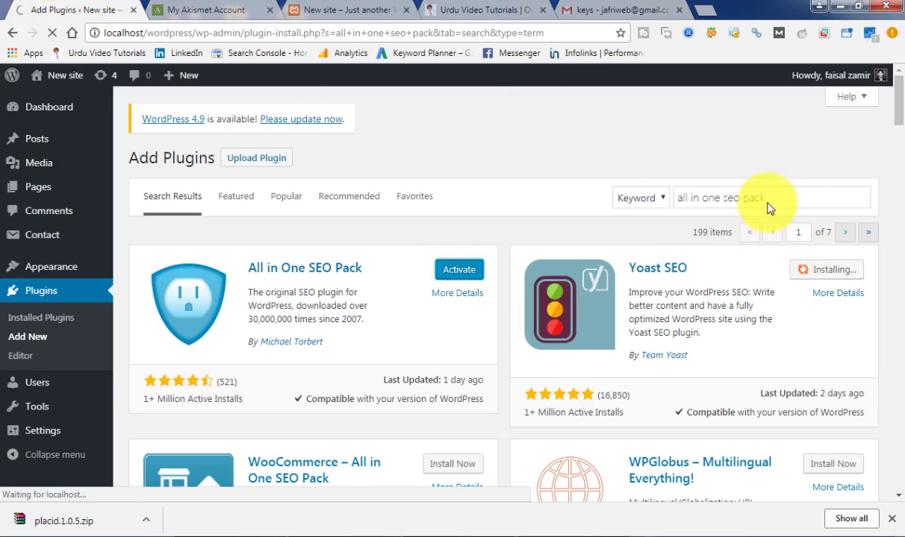
# Try to search the plugins for "login lock down" in place of the previous search term.
pyautogui.moveTo(773, 198); pyautogui.dragTo(631, 198)
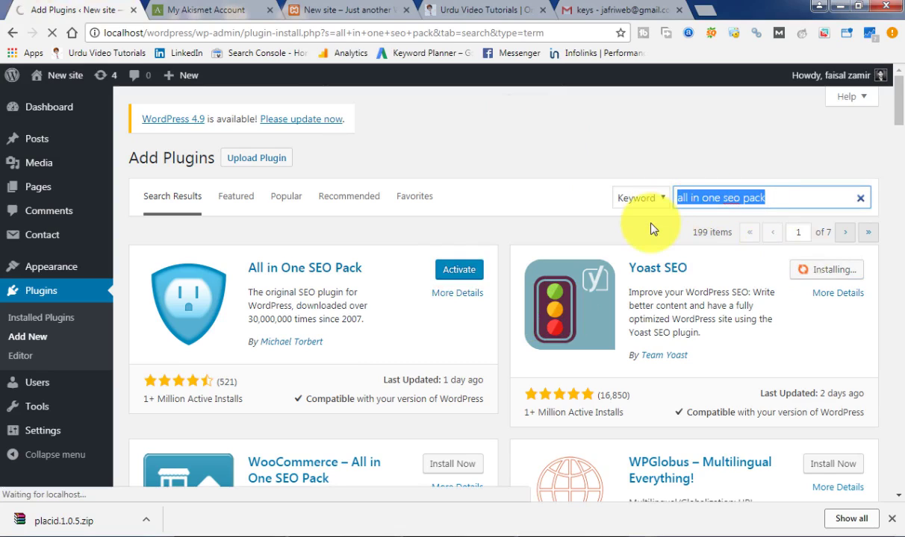
pyautogui.write('login lock do')
pyautogui.press('BackSpace')
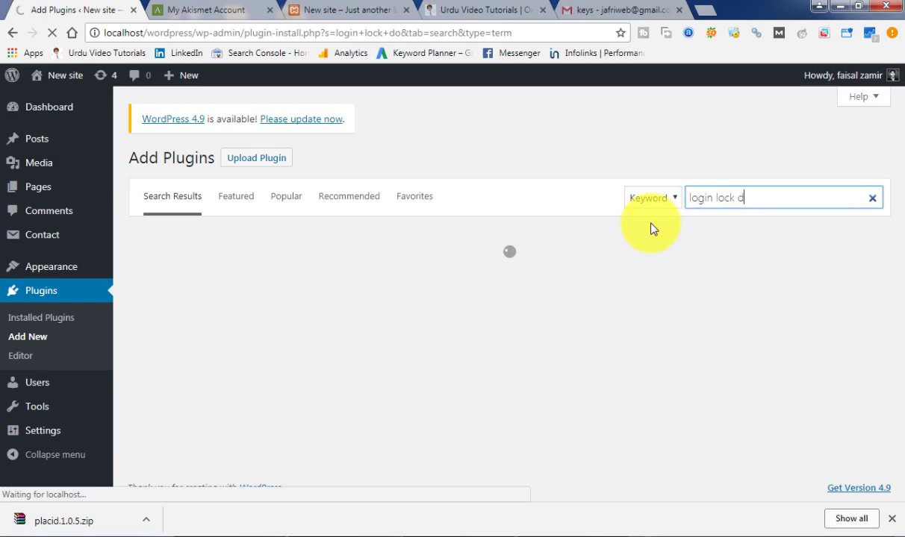
pyautogui.write('owb')
pyautogui.press('BackSpace')
pyautogui.write('n')
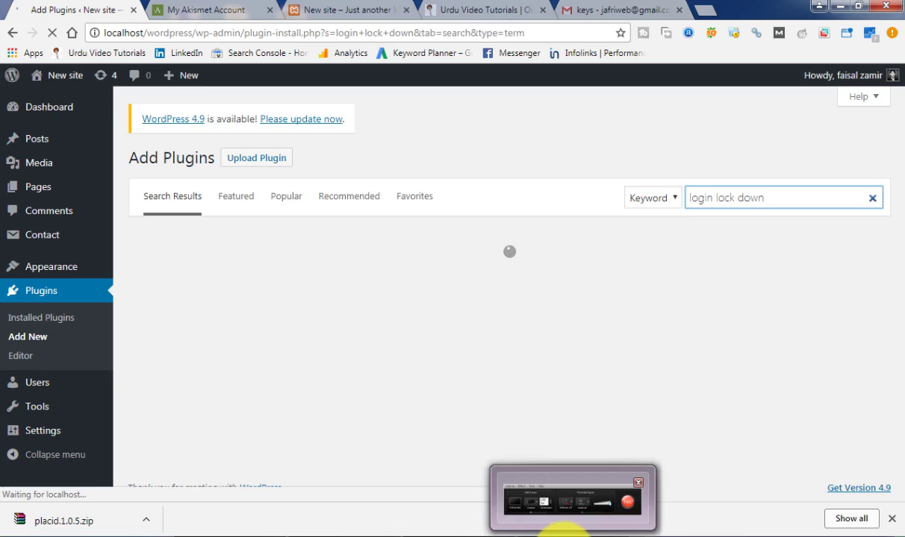
pyautogui.click(565, 481)
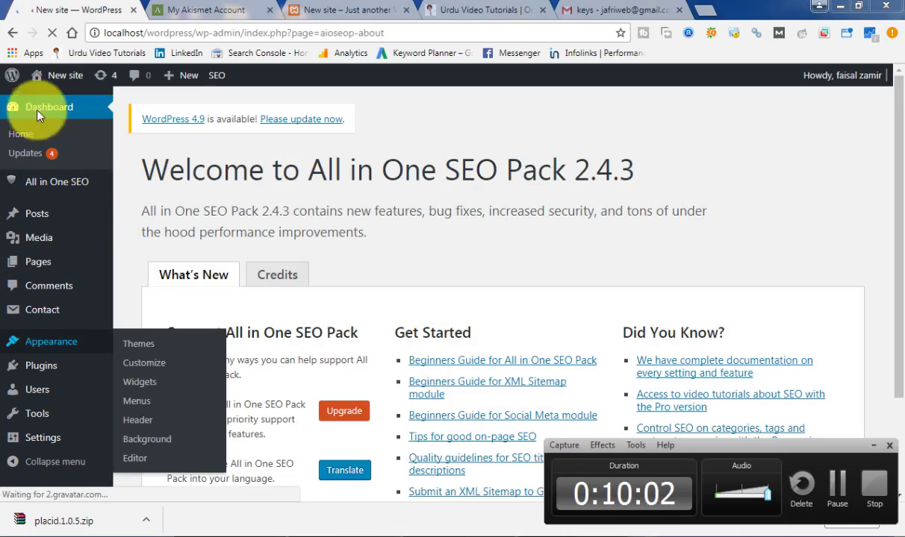
pyautogui.moveTo(67, 181)
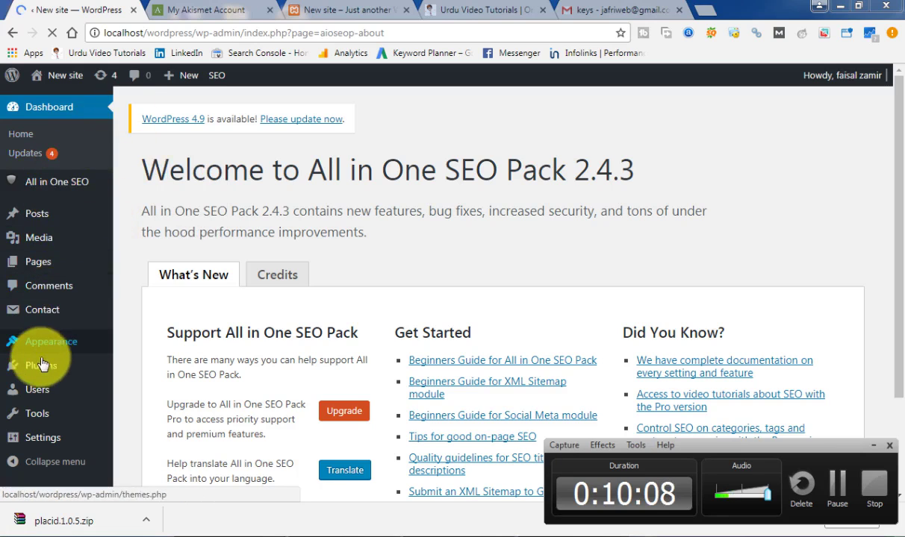
pyautogui.moveTo(43, 368)
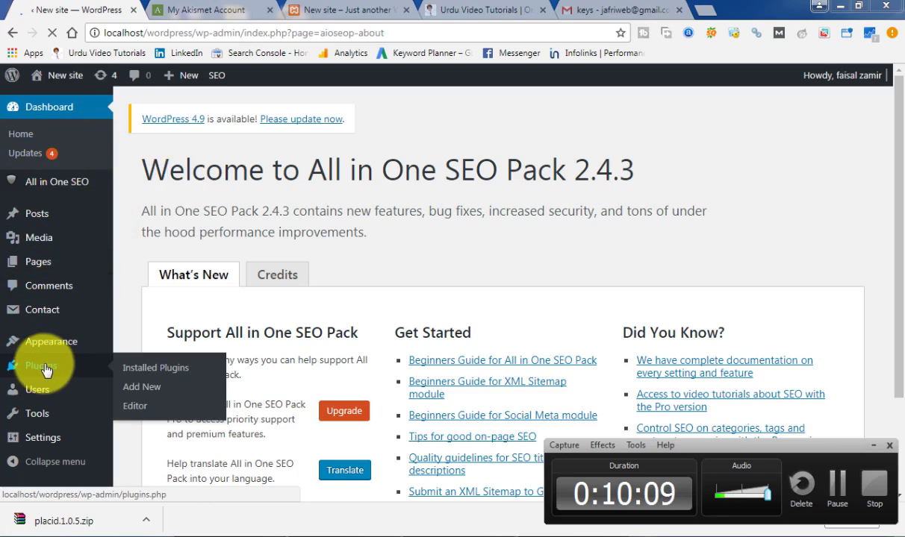
# Glance at the Notepad checklist and open the list of installed plugins on the WordPress site.
pyautogui.click(839, 9)
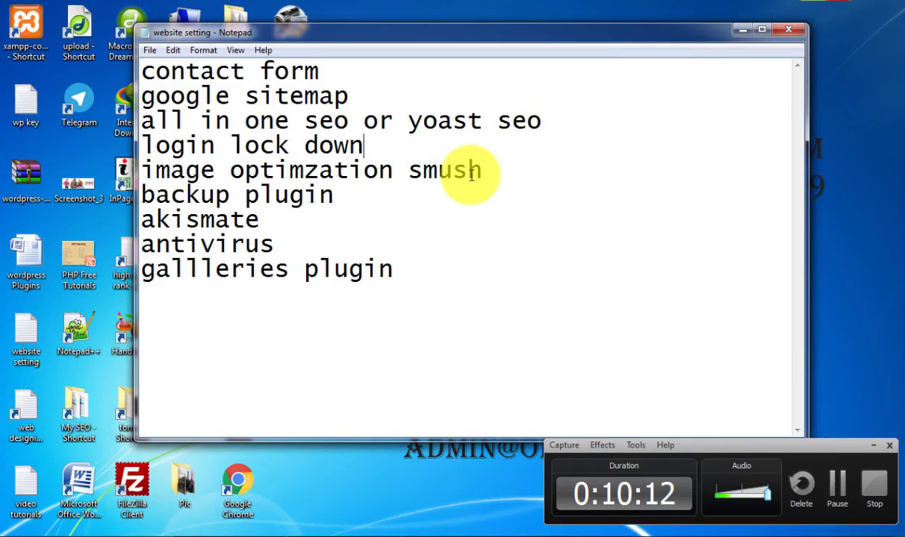
pyautogui.click(231, 532)
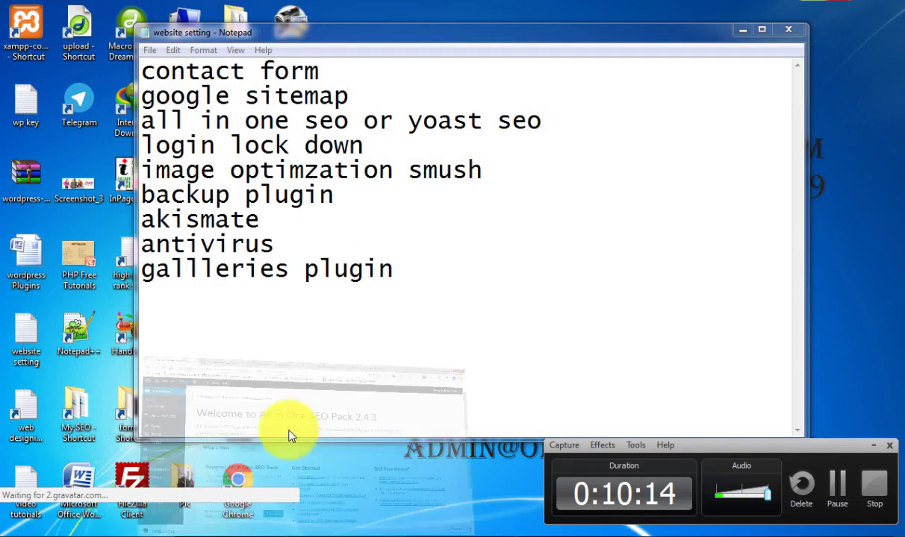
pyautogui.click(36, 365)
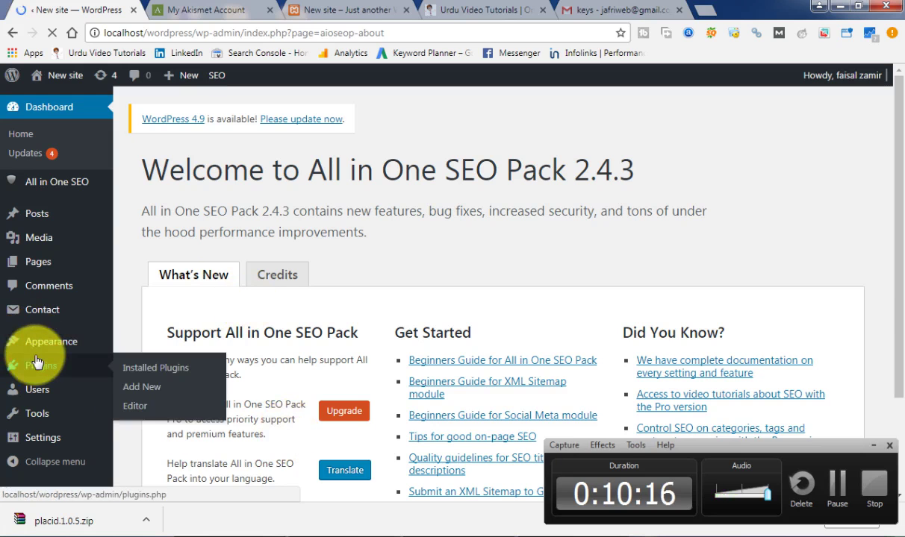
pyautogui.click(869, 447)
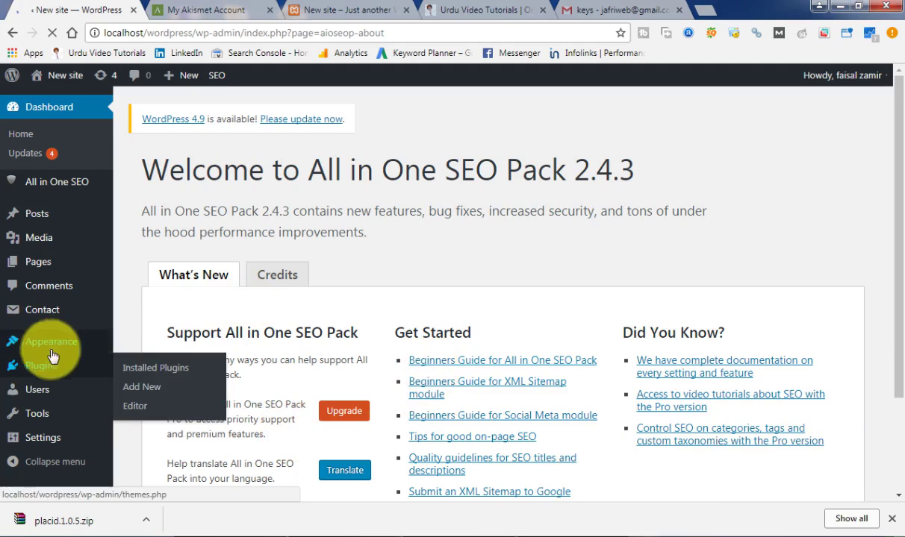
# Review the Notepad checklist again, put it away and open the page for adding new plugins.
pyautogui.click(457, 529)
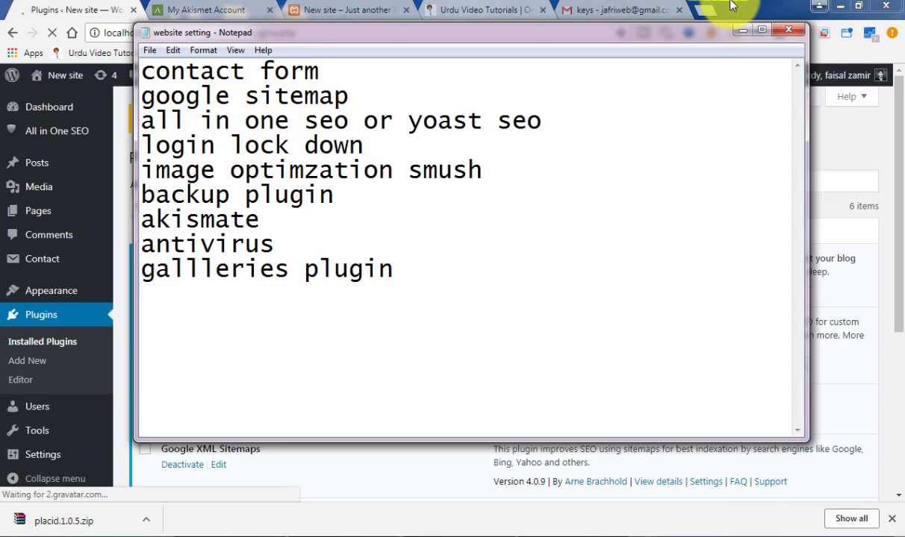
pyautogui.click(743, 31)
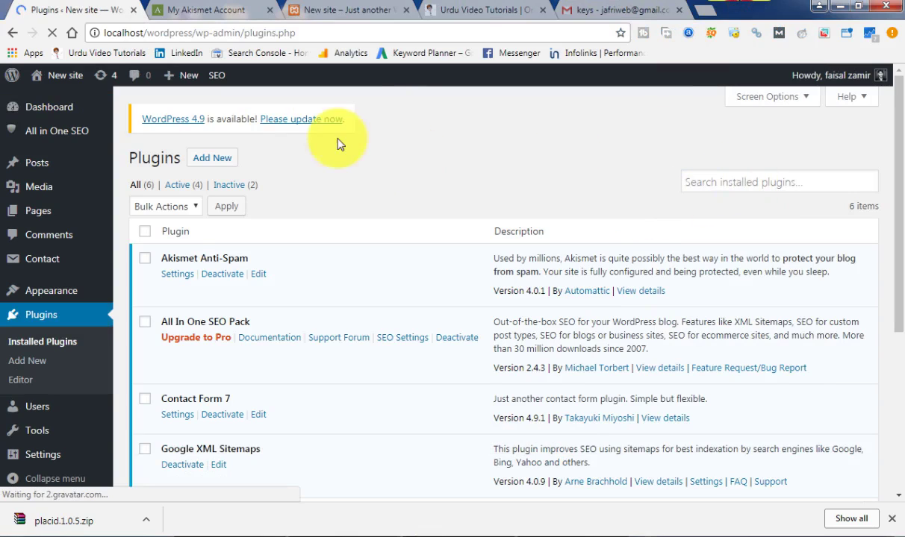
pyautogui.click(225, 157)
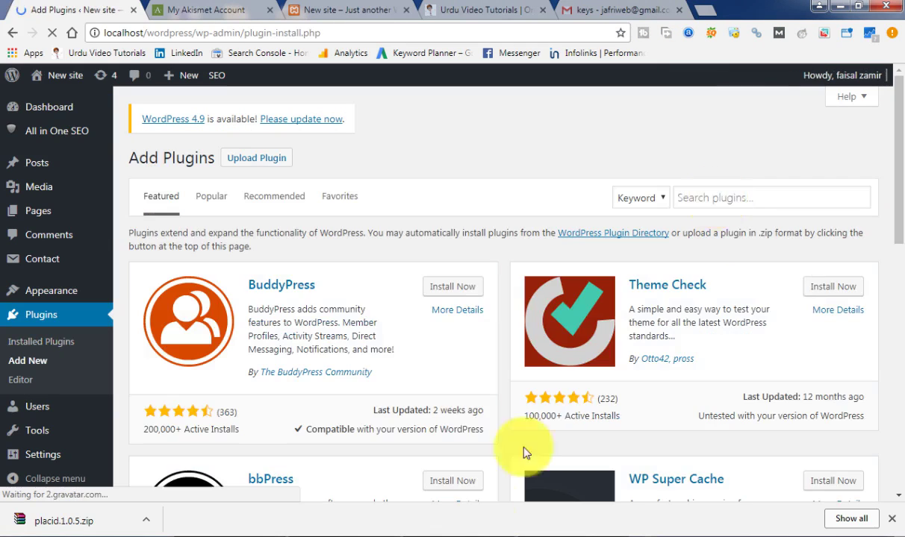
pyautogui.click(709, 196)
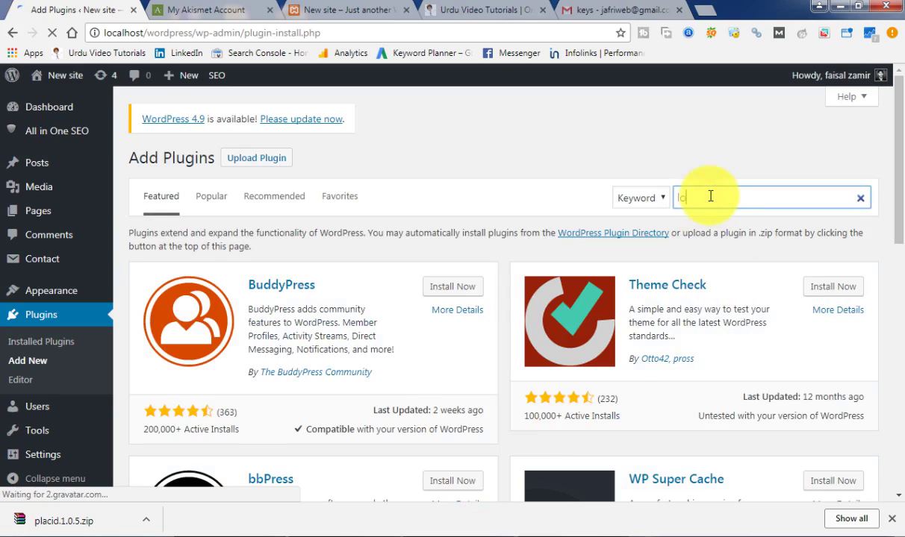
pyautogui.write('login l')
pyautogui.write('i')
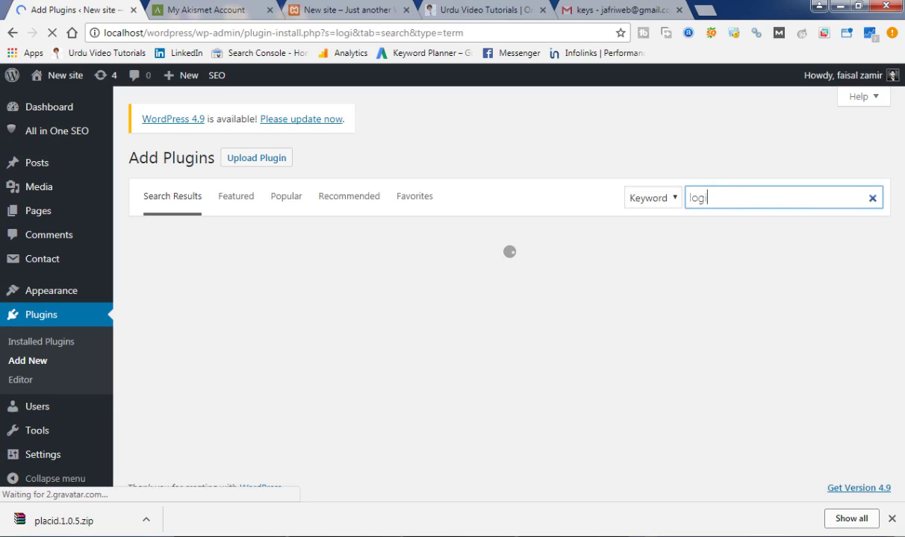
# Copy "login lock down" from the Notepad checklist and search the plugins for it.
pyautogui.click(448, 533)
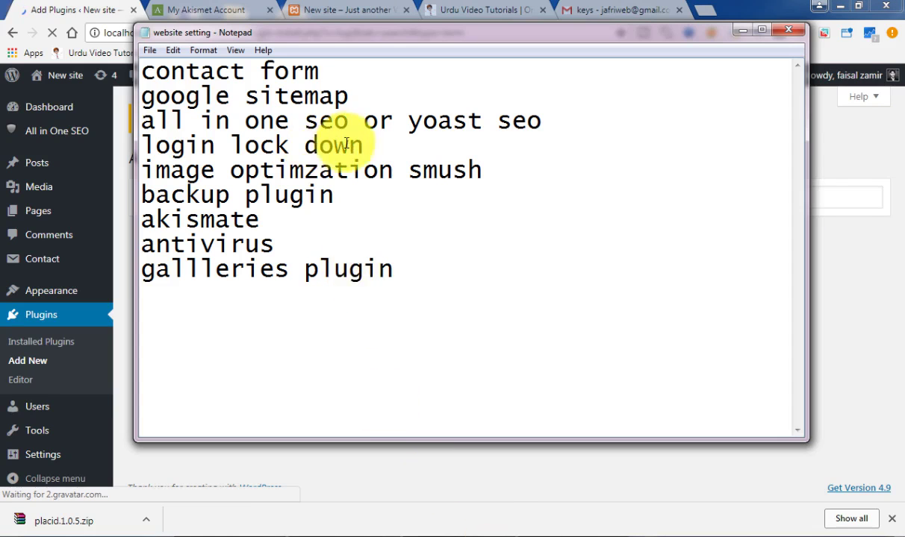
pyautogui.moveTo(364, 145); pyautogui.dragTo(141, 145)
pyautogui.hotkey('ctrl', 'c')
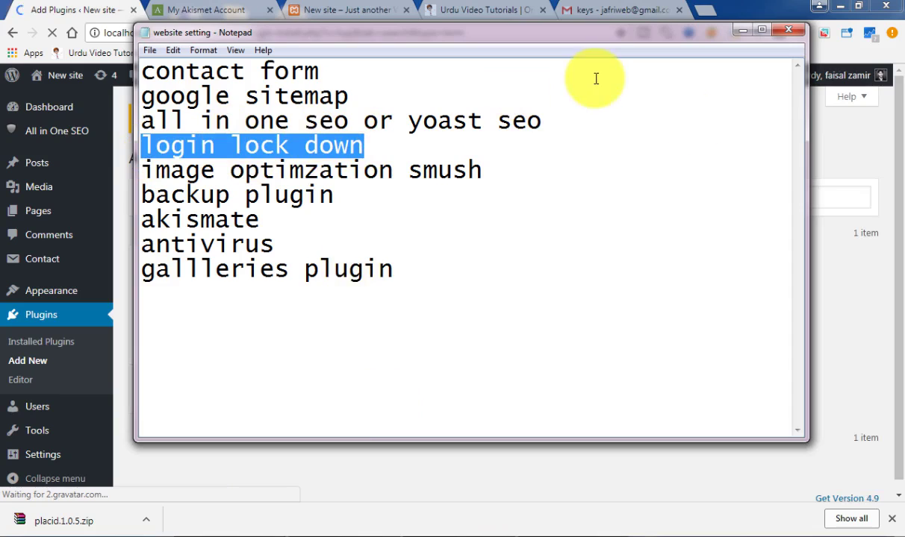
pyautogui.doubleClick(821, 198)
pyautogui.hotkey('ctrl', 'v')
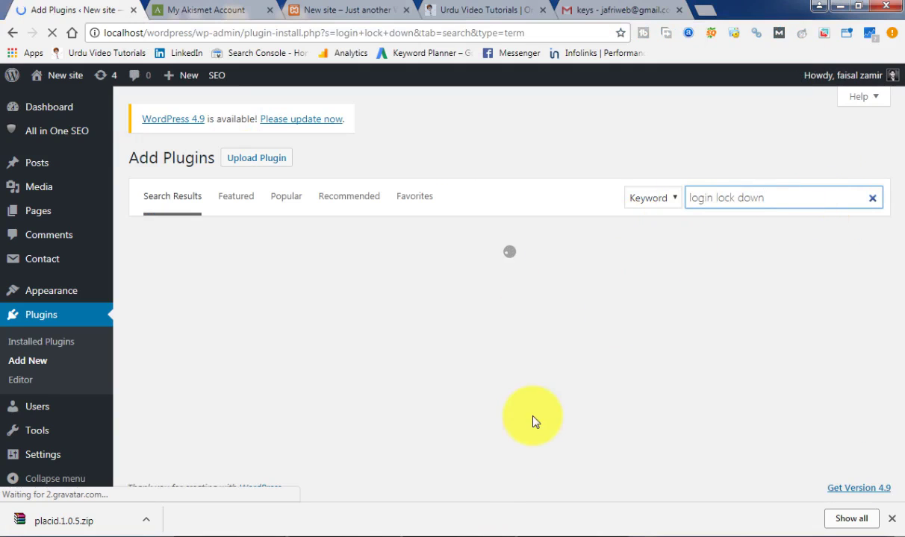
# Copy "image optimzation smush" from the Notepad checklist and return to the Add Plugins page.
pyautogui.click(444, 531)
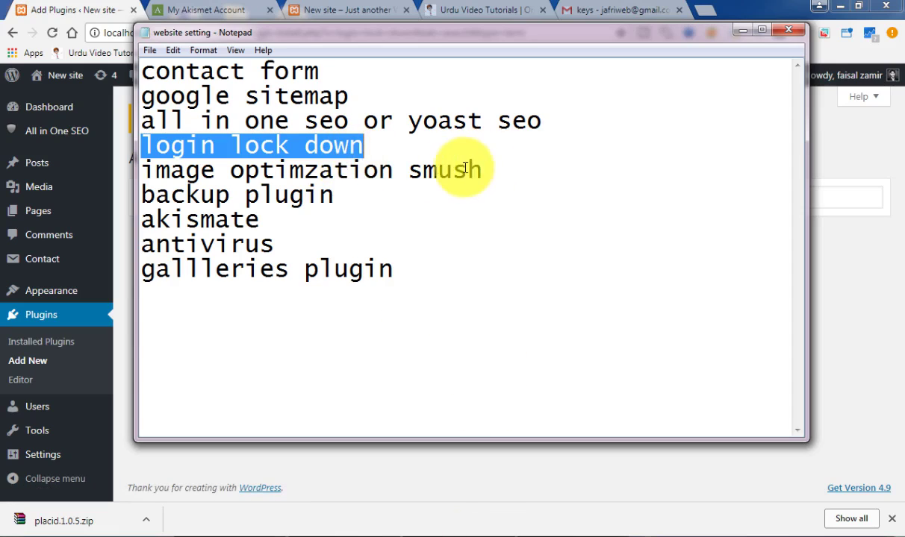
pyautogui.click(501, 175)
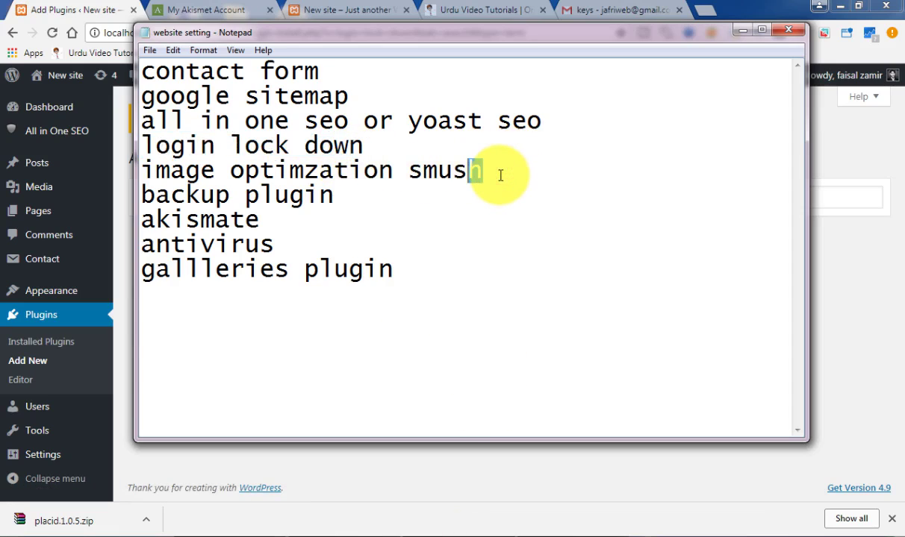
pyautogui.hotkey('shift', 'Home')
pyautogui.hotkey('ctrl', 'c')
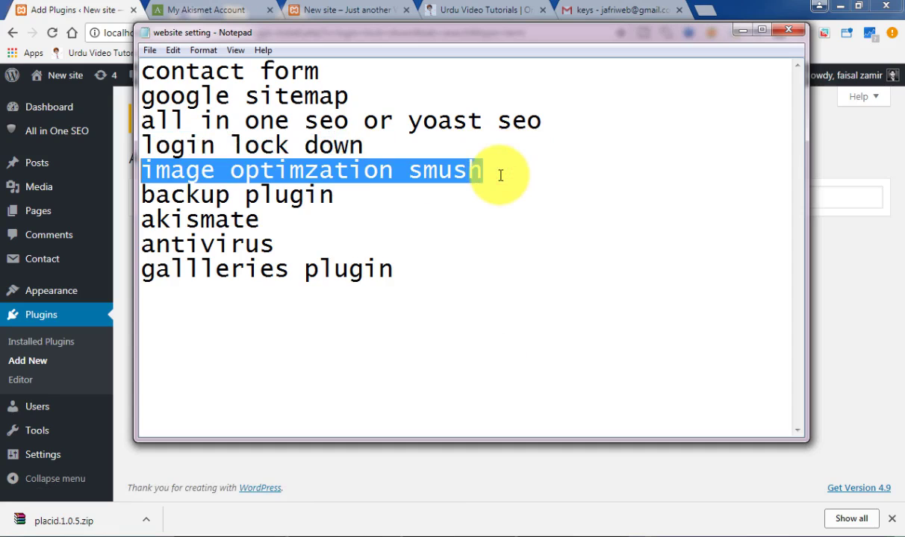
pyautogui.click(112, 11)
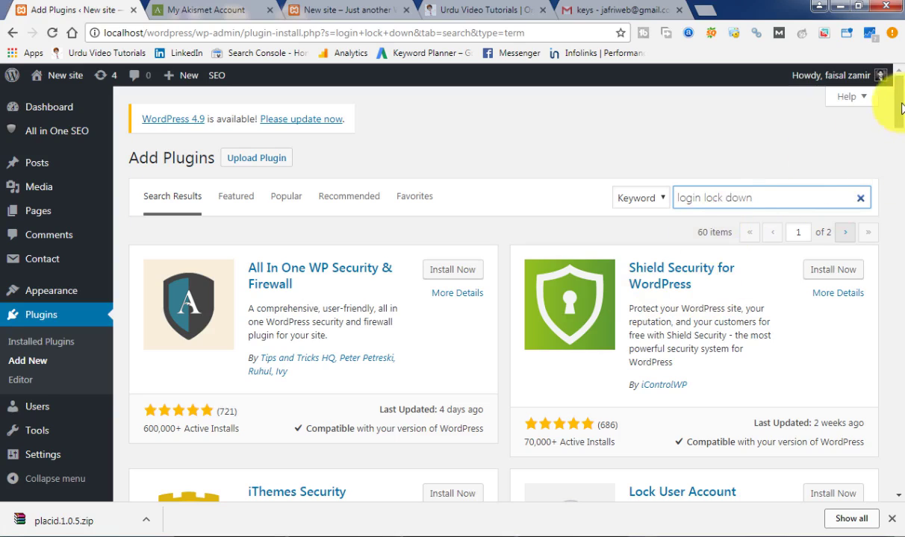
# Look through the login lock down plugin results, and search for the copied "image optimzation smush" instead.
pyautogui.moveTo(899, 99); pyautogui.dragTo(884, 317)
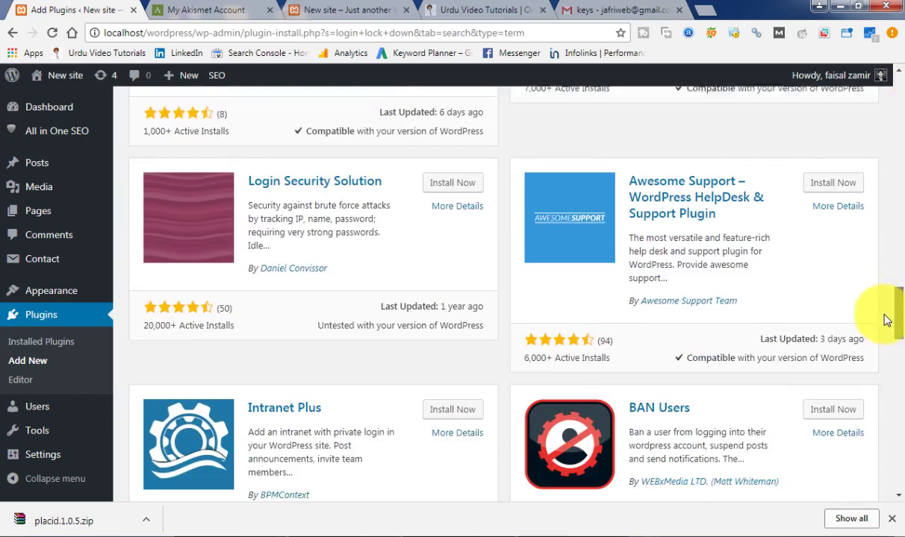
pyautogui.moveTo(885, 254); pyautogui.dragTo(885, 97)
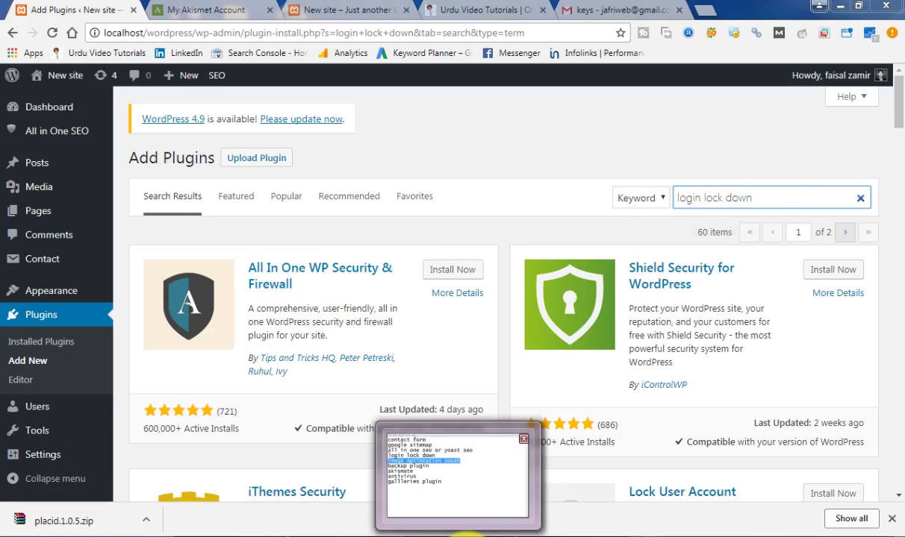
pyautogui.click(465, 534)
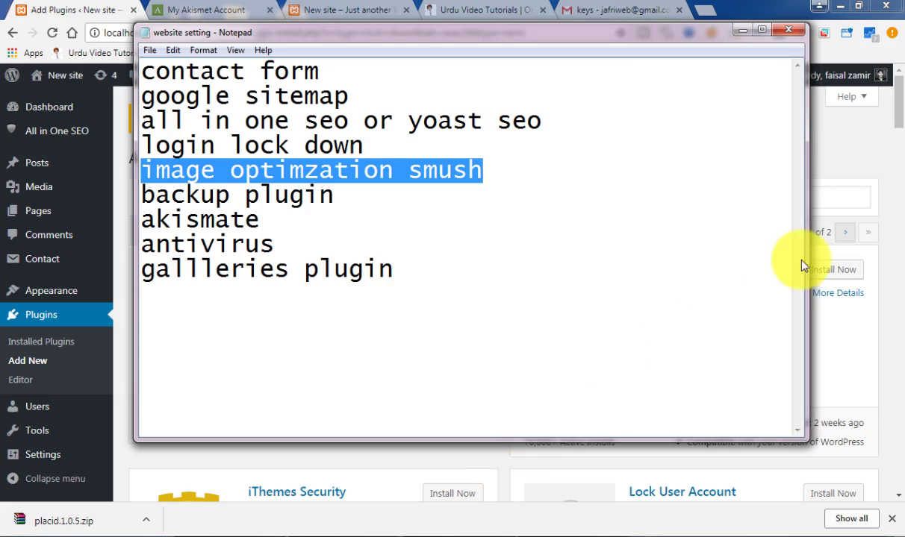
pyautogui.click(828, 200)
pyautogui.hotkey('ctrl', 'v')
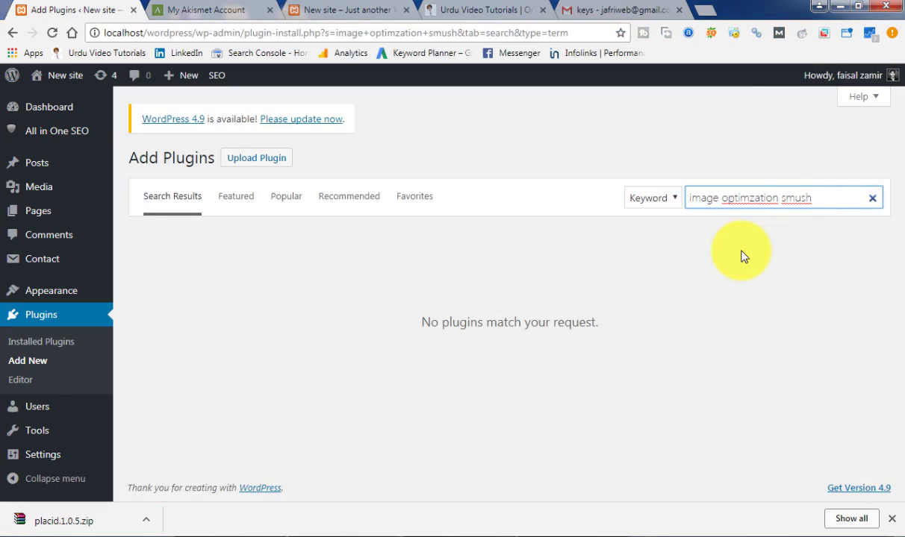
# Correct the misspelled word in the plugin search so the term reads "image optimization smush".
pyautogui.doubleClick(754, 199)
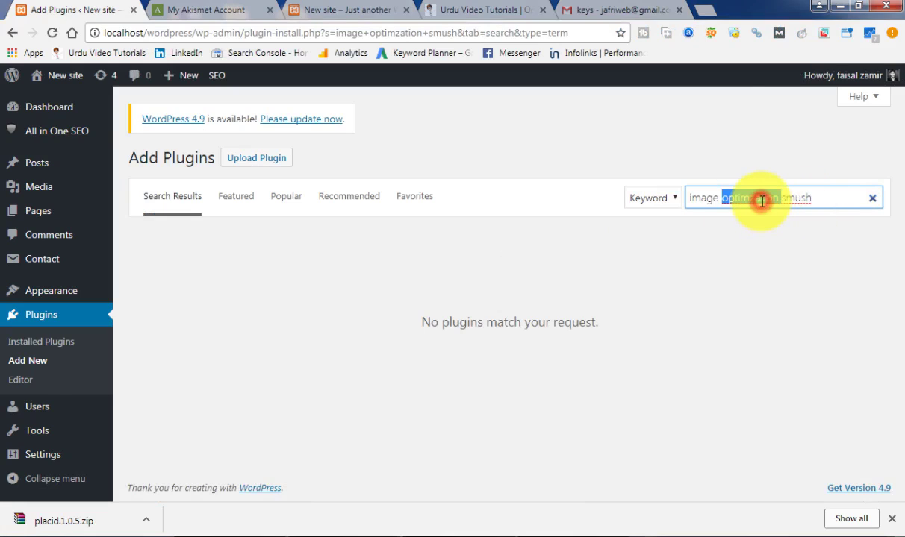
pyautogui.rightClick(767, 207)
pyautogui.click(751, 211)
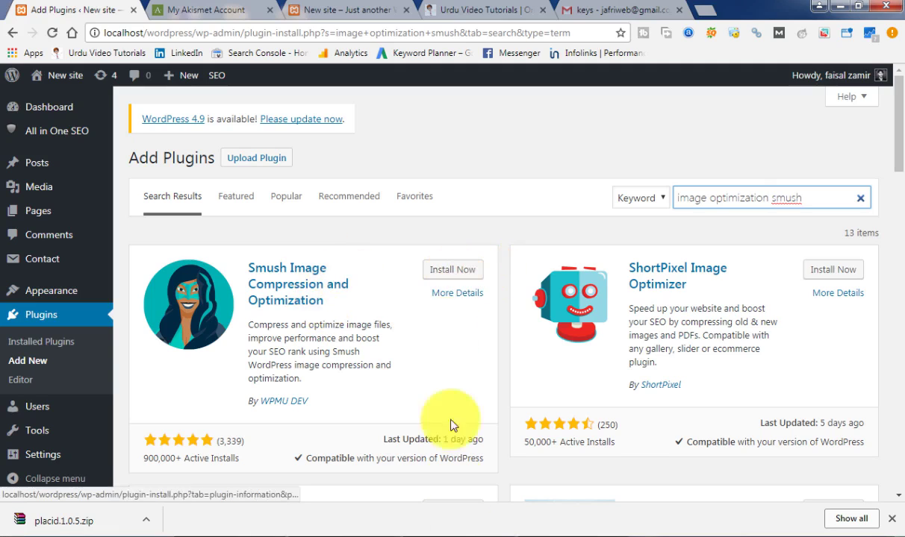
# Copy "backup" from the Notepad checklist and search the plugins for it in place of the image optimization term.
pyautogui.click(474, 531)
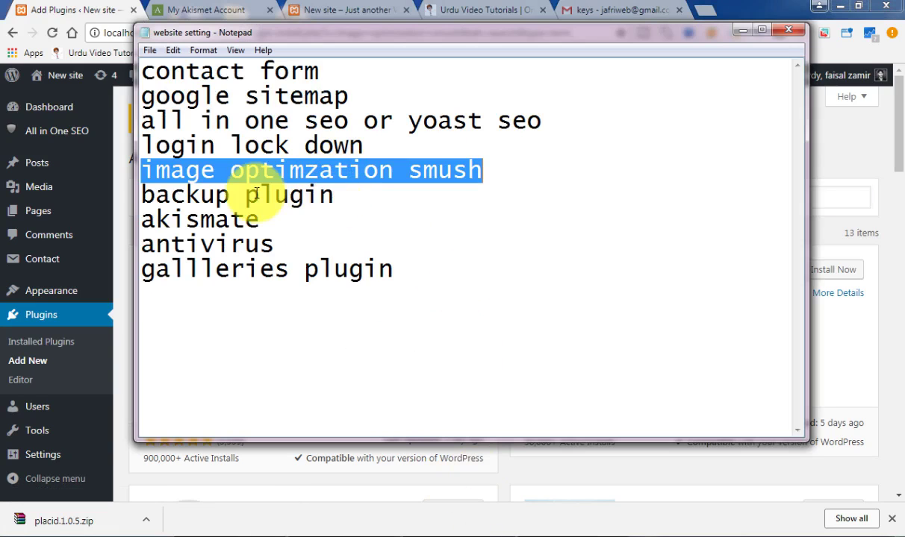
pyautogui.click(211, 196)
pyautogui.doubleClick(211, 196)
pyautogui.hotkey('ctrl', 'c')
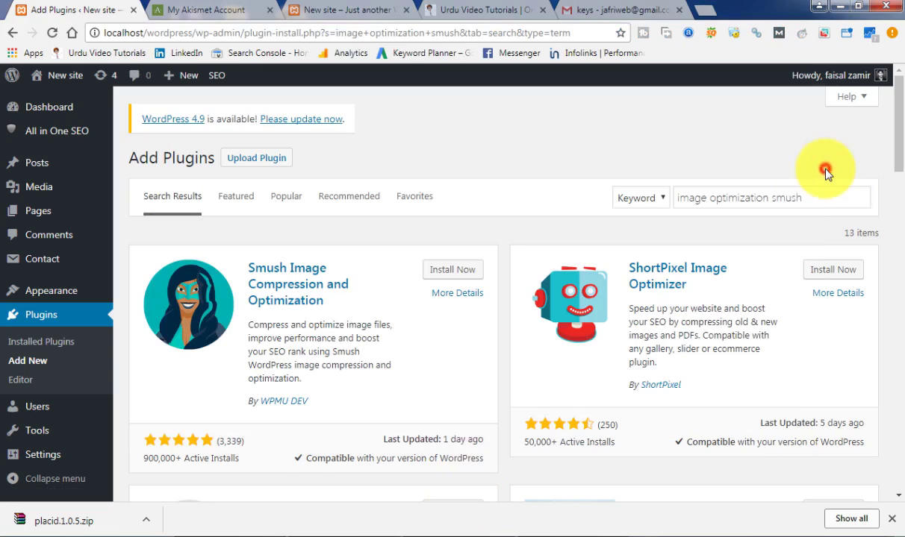
pyautogui.click(822, 169)
pyautogui.moveTo(817, 199); pyautogui.dragTo(642, 193)
pyautogui.hotkey('ctrl', 'v')
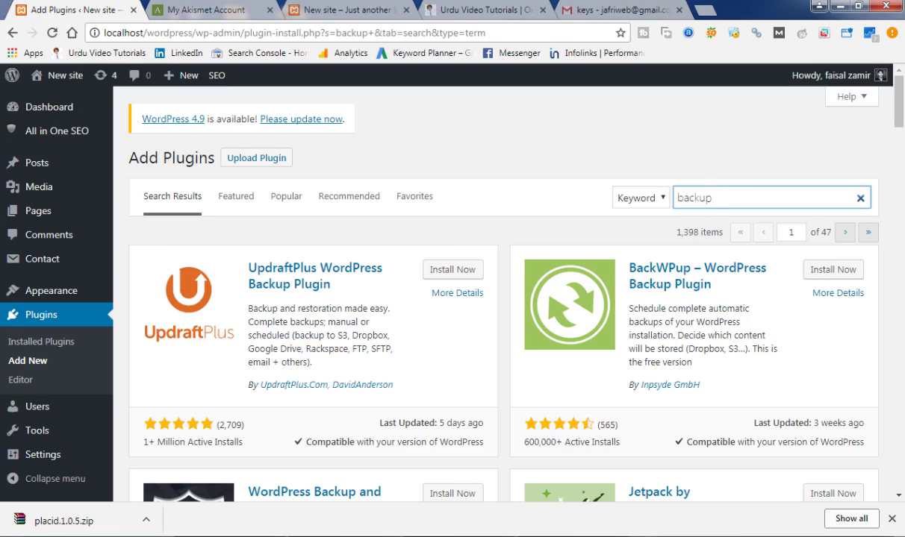
# Copy "antivirus" from the Notepad checklist and search the plugins for it in place of "backup".
pyautogui.click(470, 535)
pyautogui.moveTo(266, 224); pyautogui.dragTo(159, 225)
pyautogui.moveTo(276, 239); pyautogui.dragTo(150, 247)
pyautogui.hotkey('ctrl', 'c')
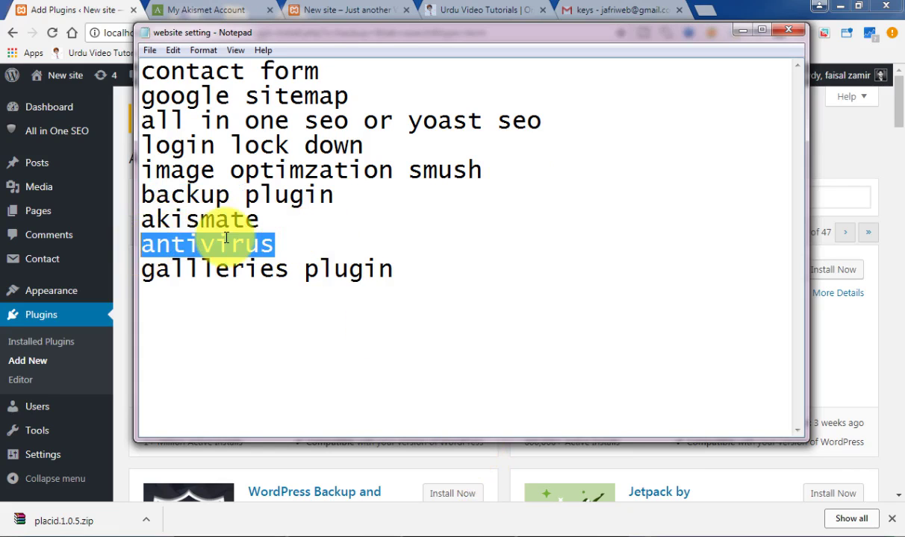
pyautogui.click(824, 137)
pyautogui.doubleClick(746, 195)
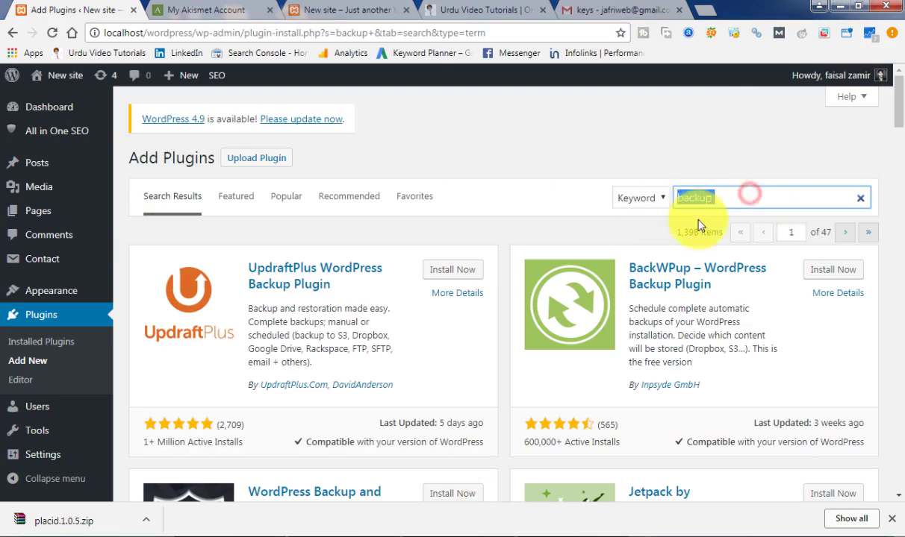
pyautogui.hotkey('ctrl', 'v')
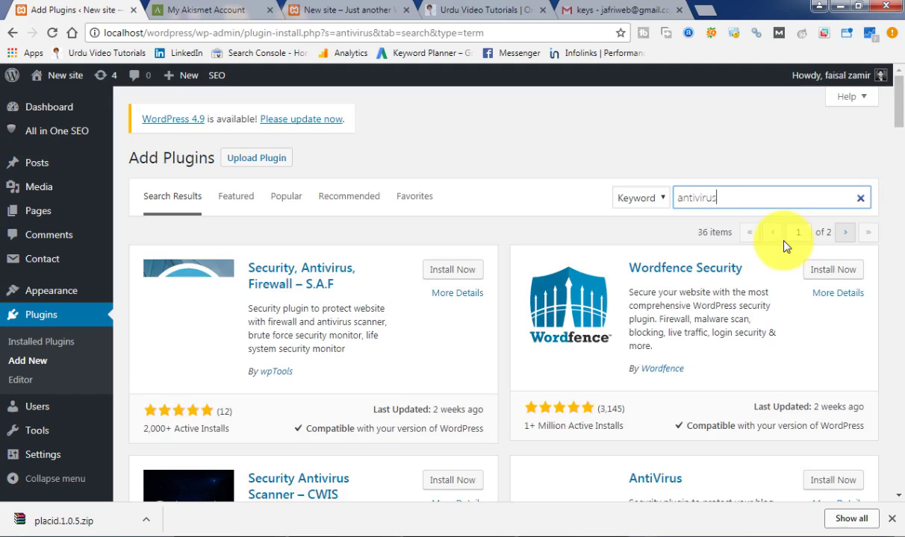
# Examine the antivirus plugin results, checking when the Security, Antivirus, Firewall – S.A.F plugin was last updated.
pyautogui.scroll(-2, 847, 112)
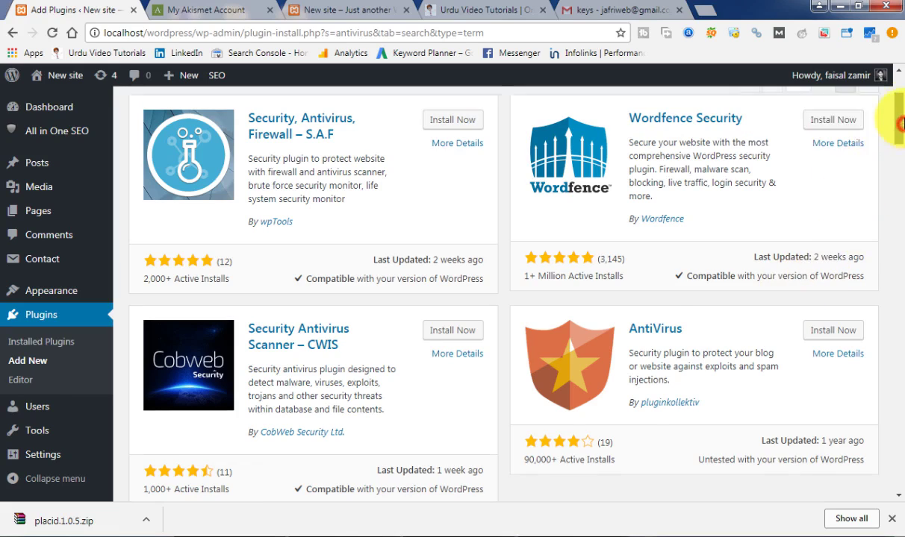
pyautogui.scroll(2, 899, 113)
pyautogui.scroll(1, 899, 113)
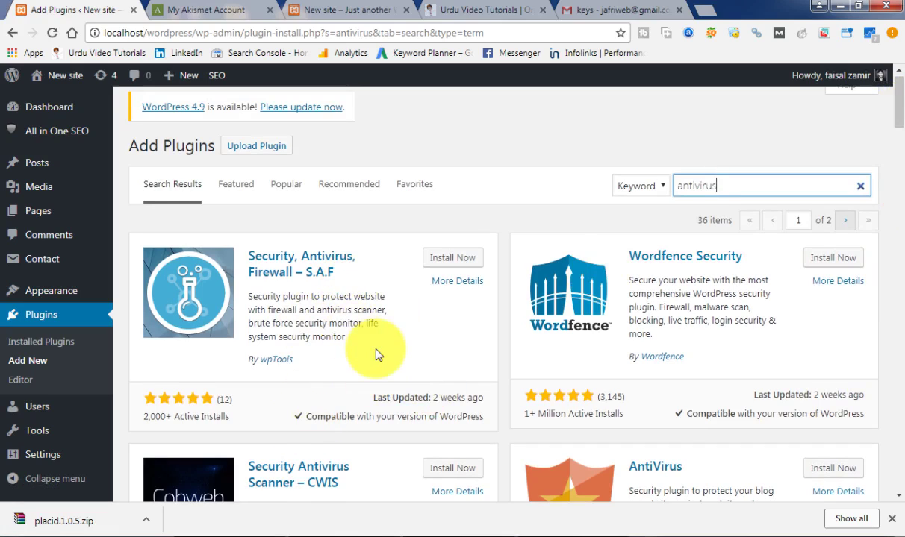
pyautogui.moveTo(433, 397); pyautogui.dragTo(480, 401)
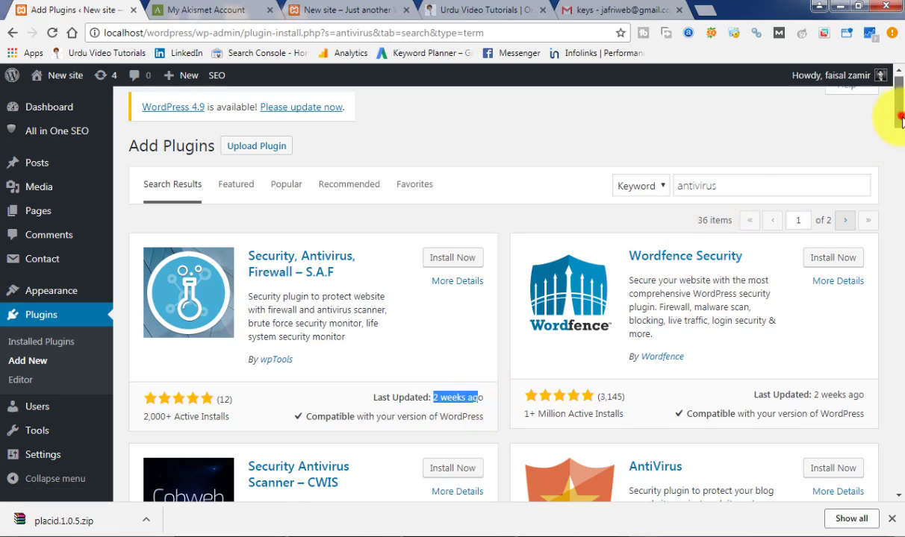
pyautogui.scroll(-1, 898, 114)
pyautogui.scroll(2, 898, 112)
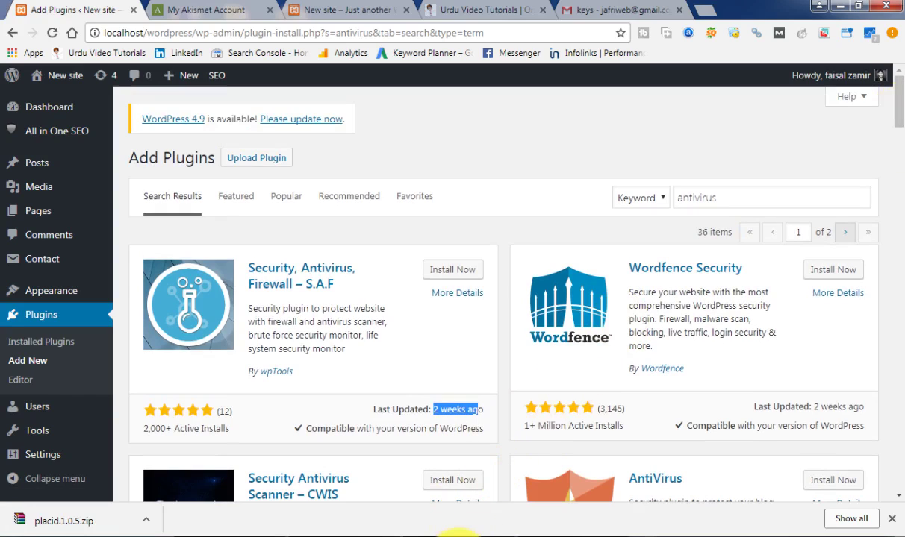
# Bring back the Notepad checklist and highlight the "login lock down" entry.
pyautogui.moveTo(456, 531)
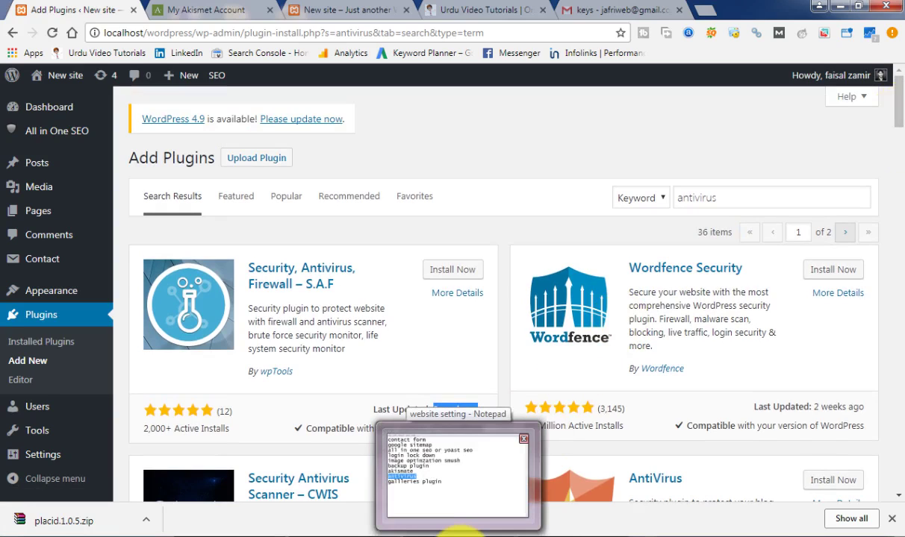
pyautogui.click(471, 426)
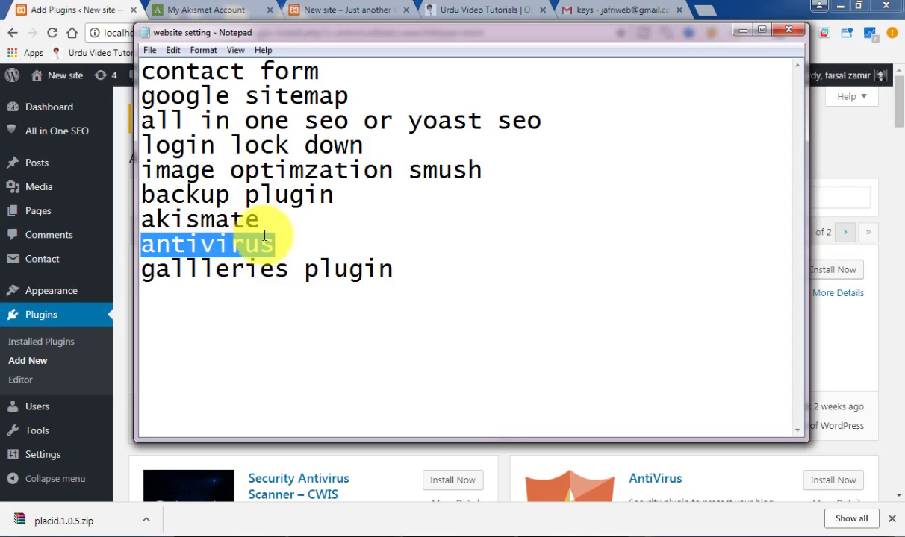
pyautogui.moveTo(368, 145); pyautogui.dragTo(155, 145)
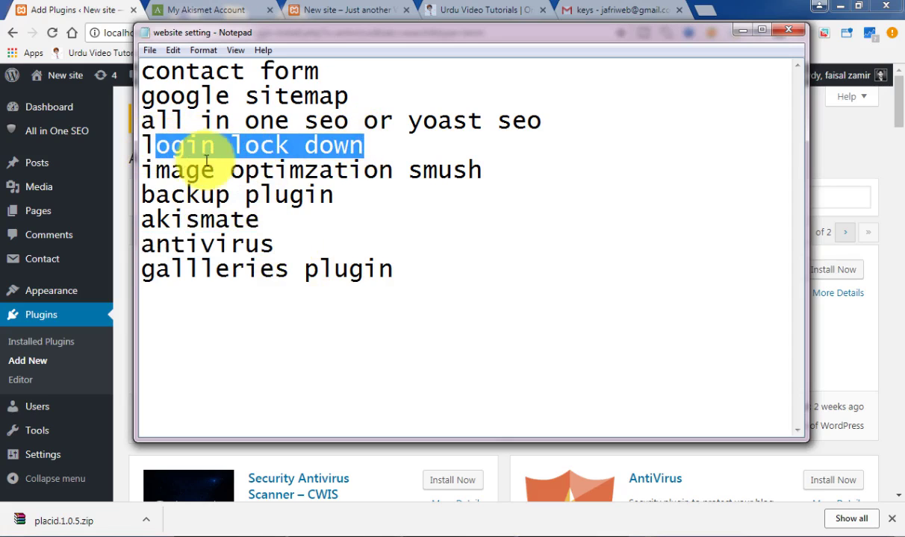
# Highlight the "akismate" and "antivirus" entries in the Notepad checklist, clear the highlight and put the checklist away.
pyautogui.moveTo(274, 244); pyautogui.dragTo(125, 222)
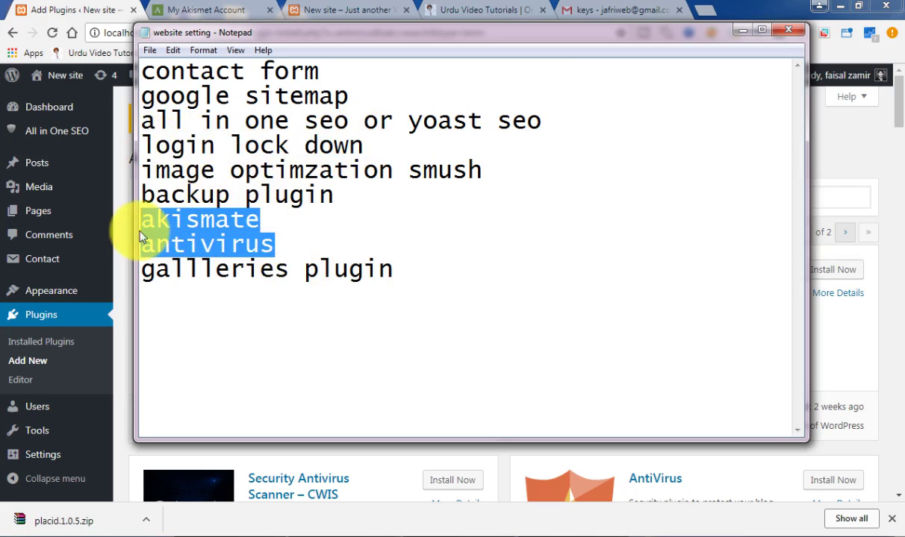
pyautogui.click(290, 244)
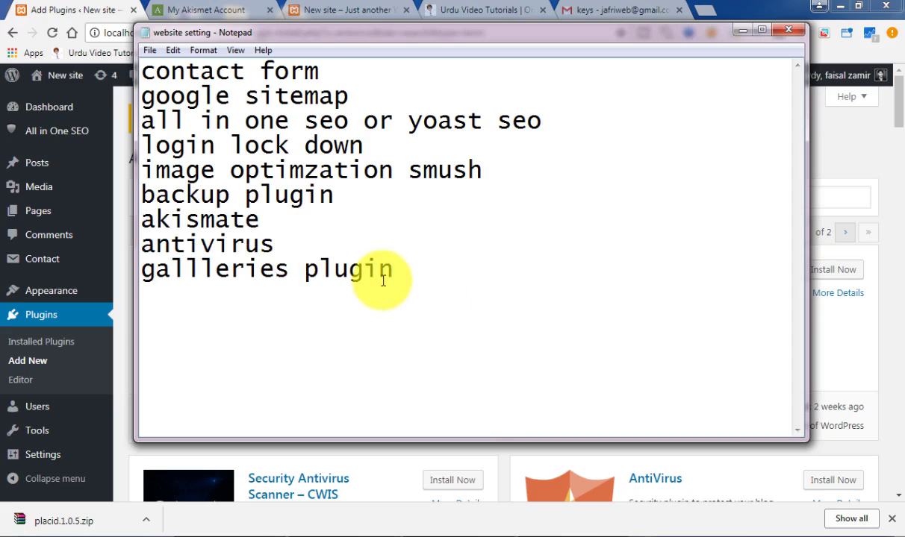
pyautogui.click(742, 34)
# Search the WordPress plugins for "gallery" in place of "antivirus".
pyautogui.moveTo(721, 196); pyautogui.dragTo(661, 202)
pyautogui.write('g')
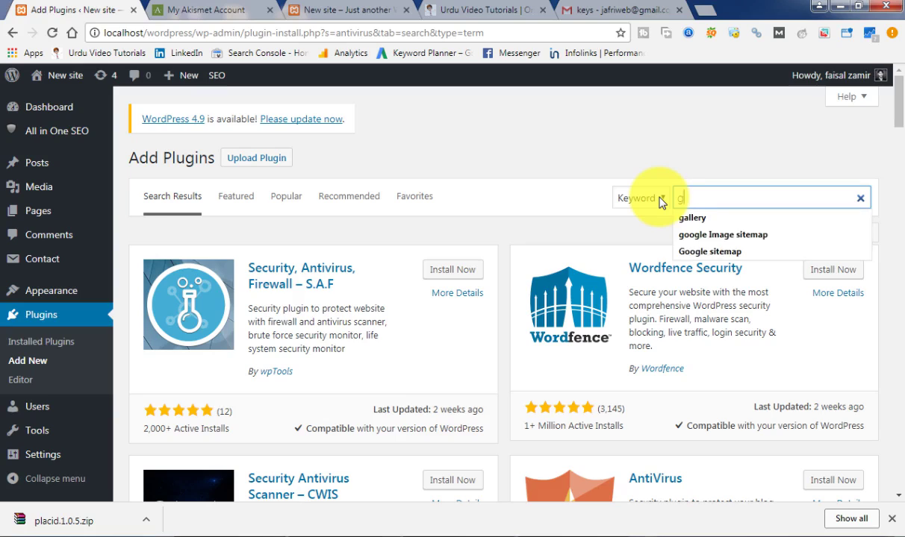
pyautogui.write('allery')
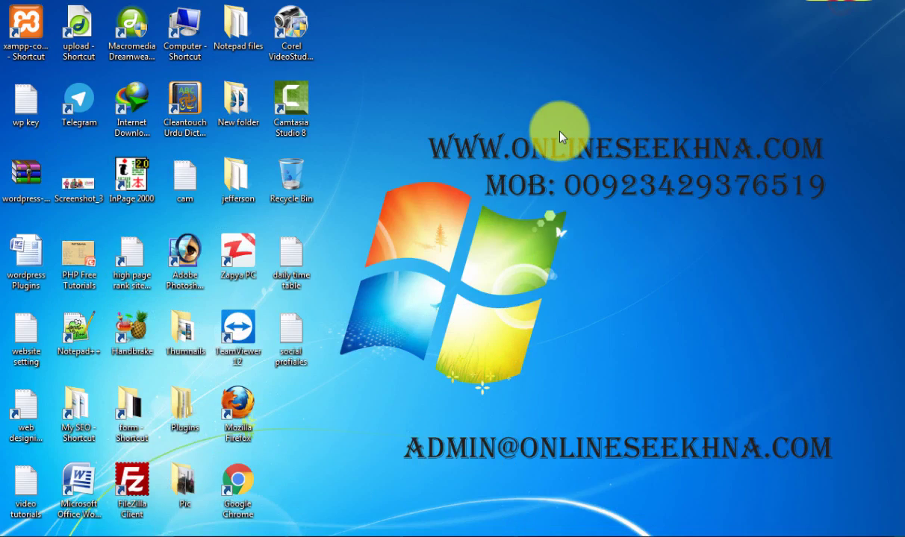
pyautogui.rightClick(561, 136)
pyautogui.click(590, 171)
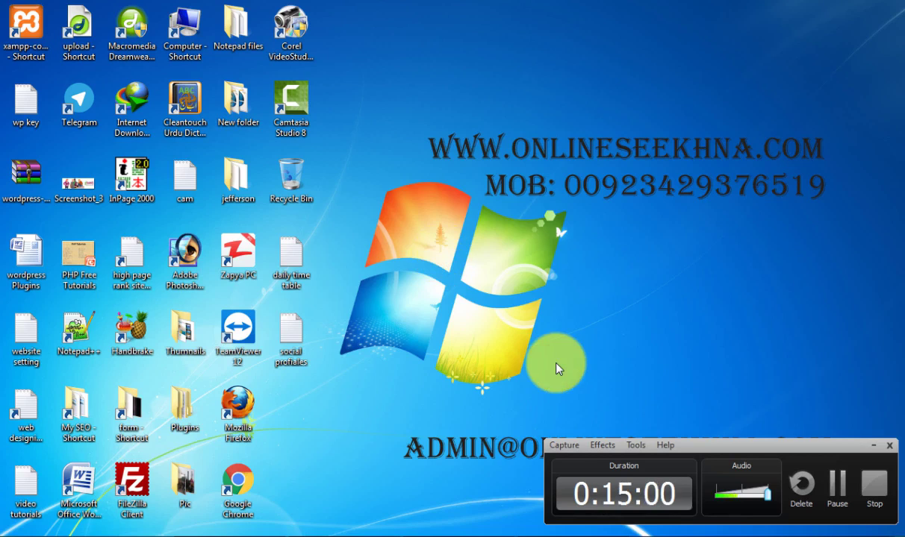
pyautogui.rightClick(509, 85)
pyautogui.click(534, 123)
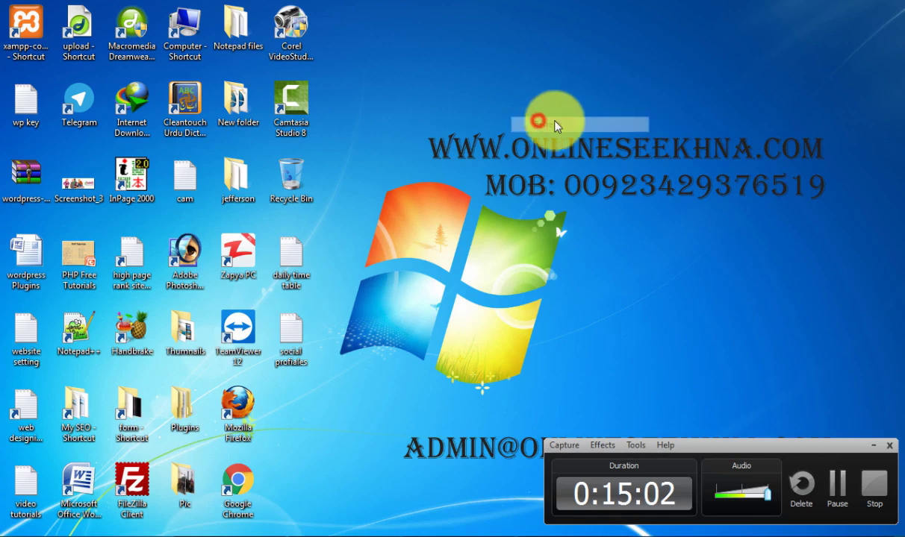